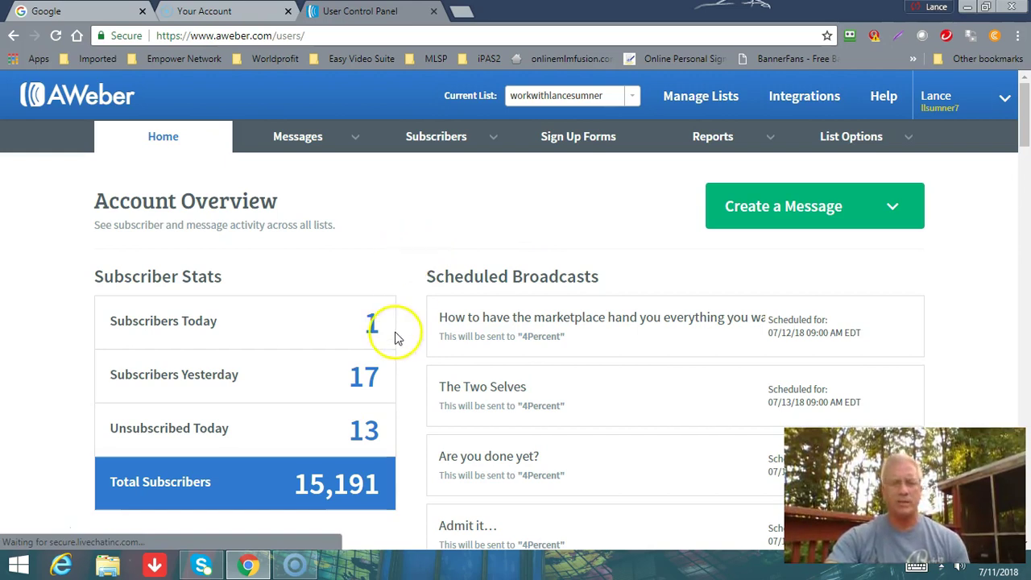
# Review the subscriber stats and the list of scheduled broadcasts on the account overview
pyautogui.scroll(-1, 354, 367)
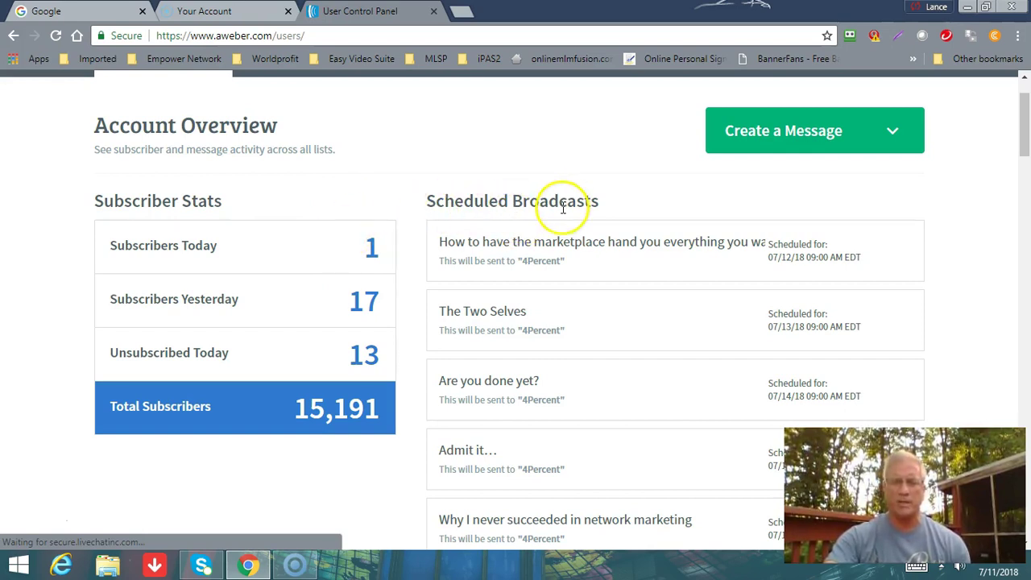
pyautogui.scroll(-1, 556, 206)
pyautogui.scroll(-1, 544, 202)
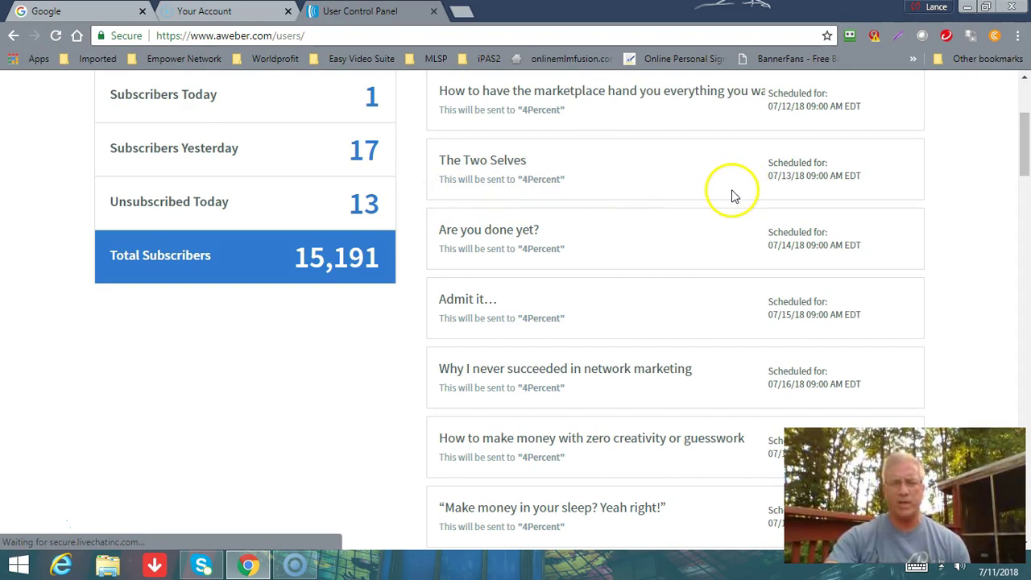
pyautogui.scroll(-3, 737, 188)
pyautogui.scroll(-10, 700, 206)
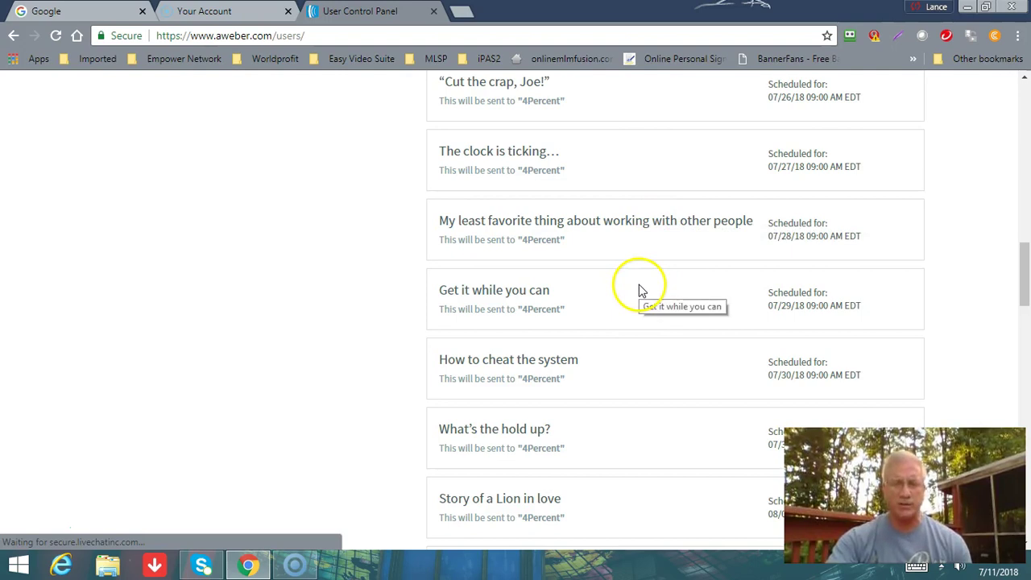
pyautogui.scroll(8, 341, 321)
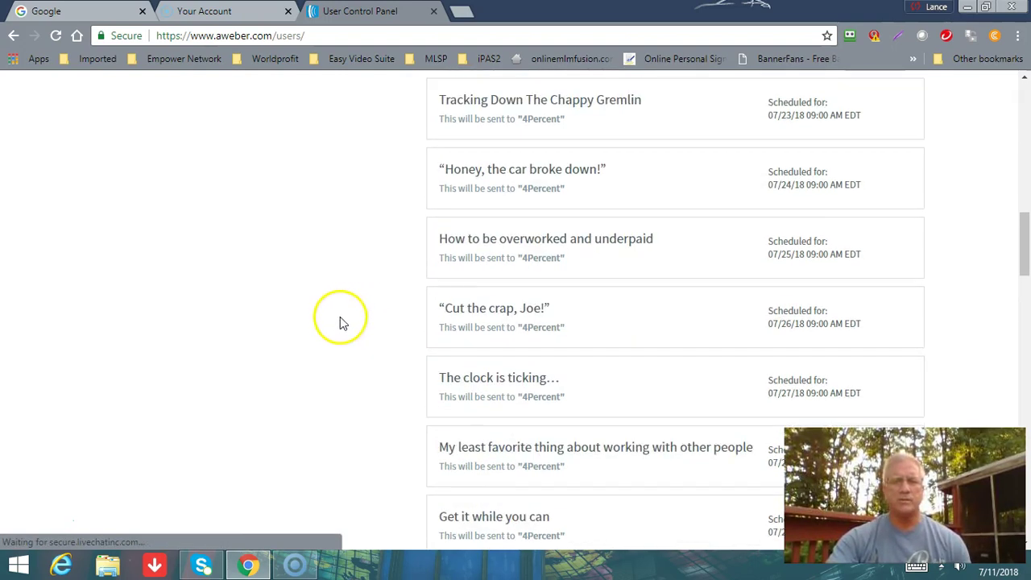
pyautogui.scroll(5, 339, 325)
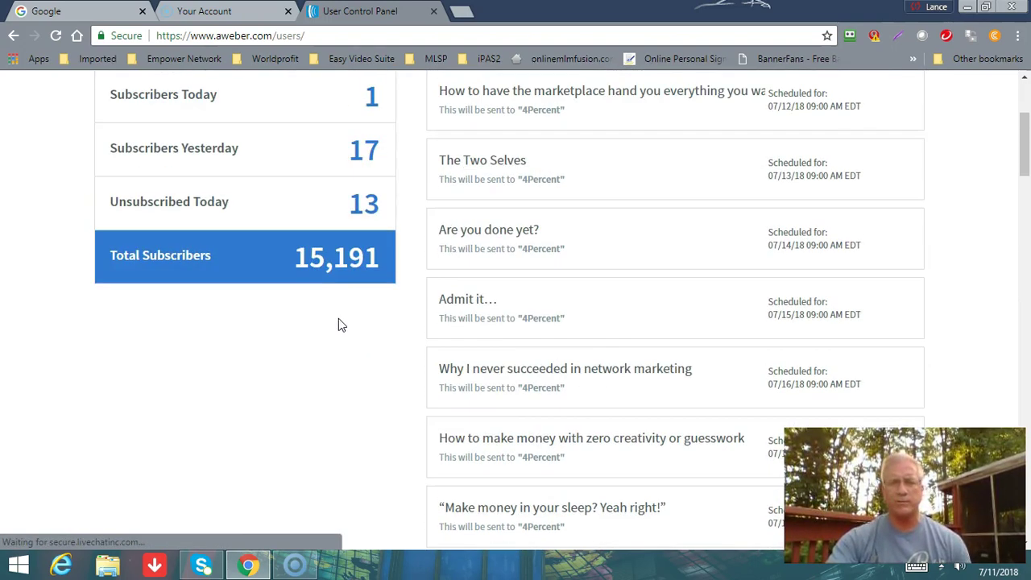
pyautogui.click(339, 343)
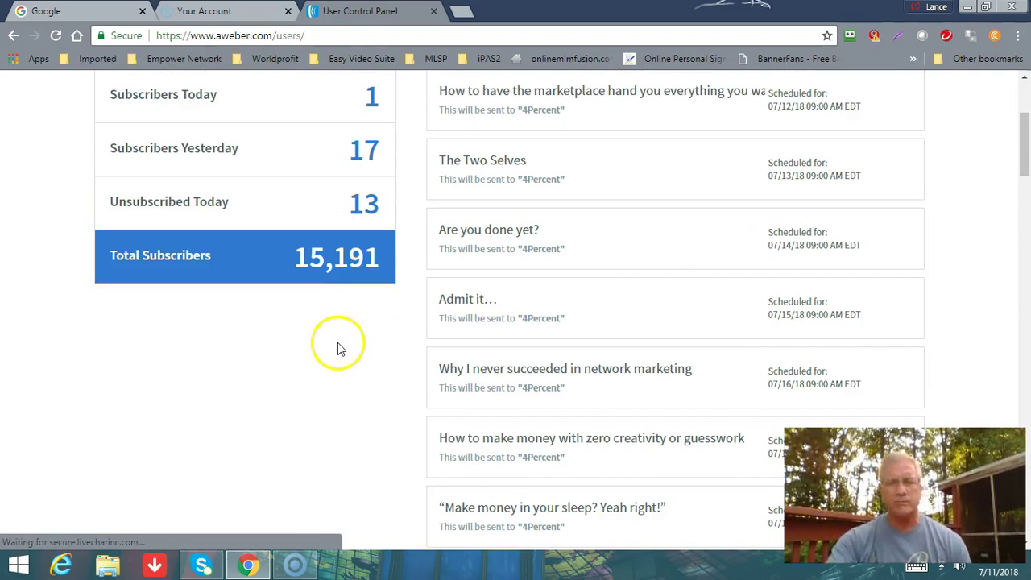
pyautogui.scroll(3, 337, 338)
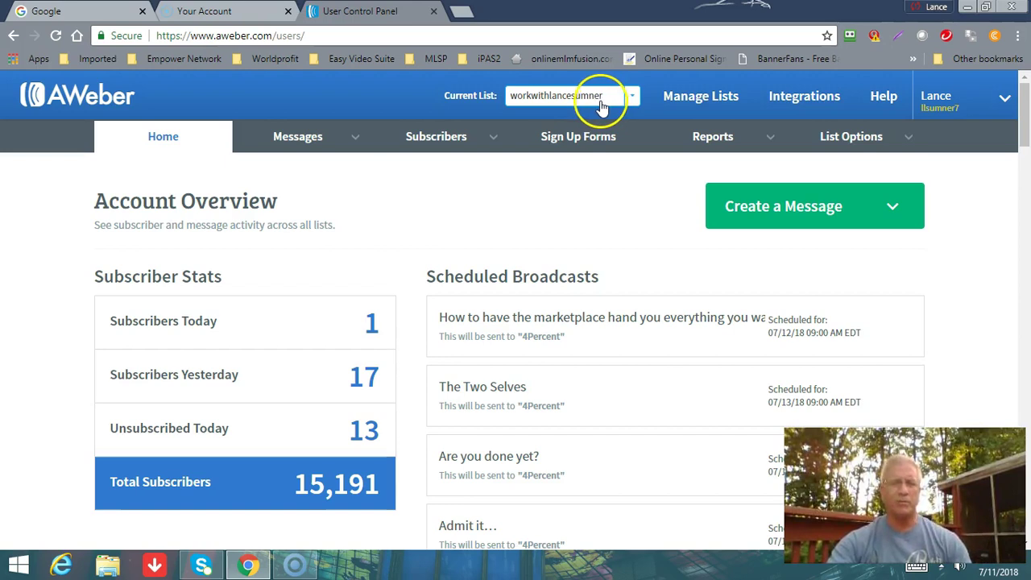
# Open the Legacy Follow Up Series messages for the current list
pyautogui.moveTo(298, 140)
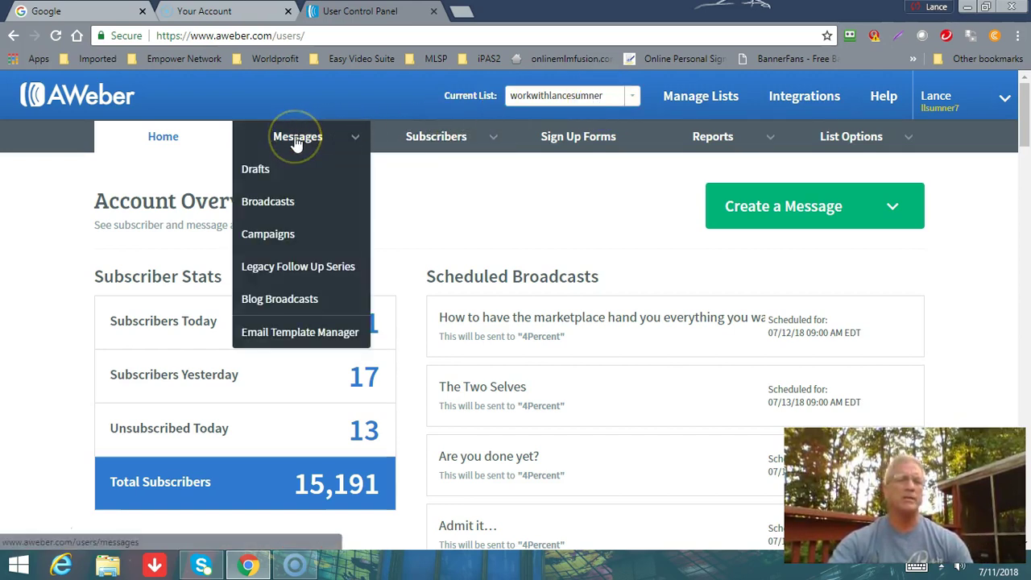
pyautogui.click(286, 270)
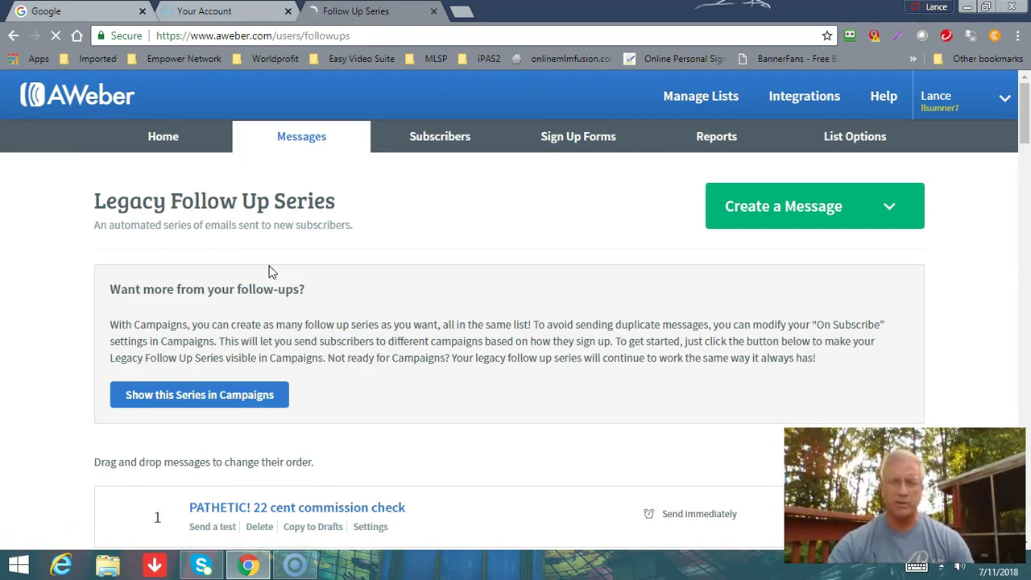
pyautogui.click(231, 272)
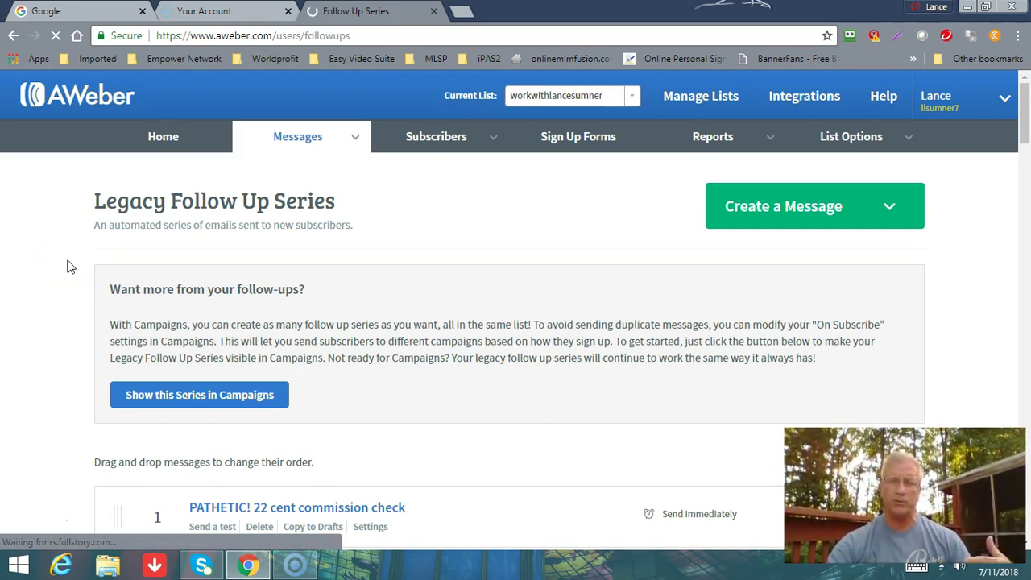
# Look through the follow-up messages in the series, checking their send intervals, spam scores and open rates
pyautogui.scroll(-3, 71, 262)
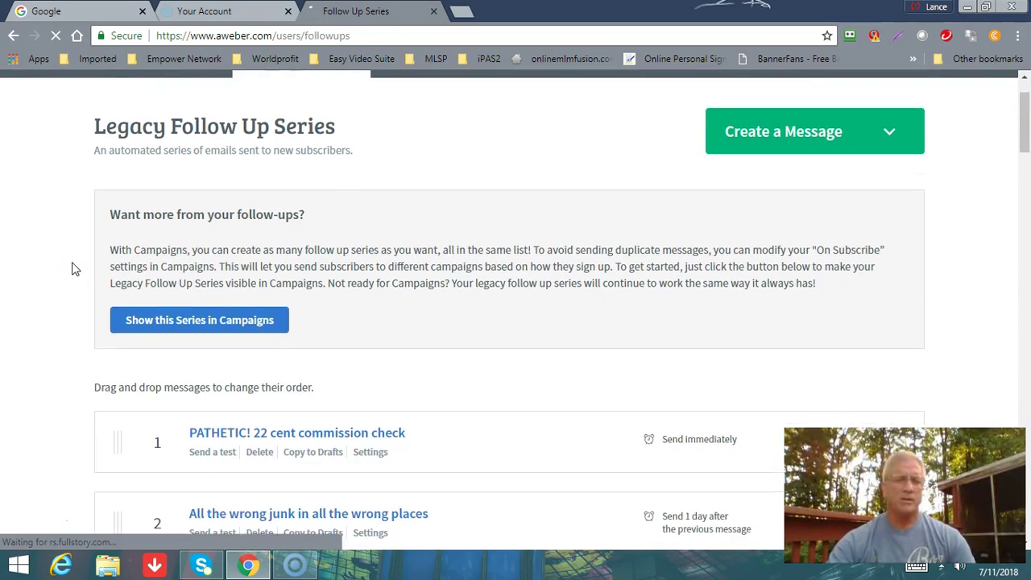
pyautogui.click(131, 288)
pyautogui.scroll(-2, 223, 267)
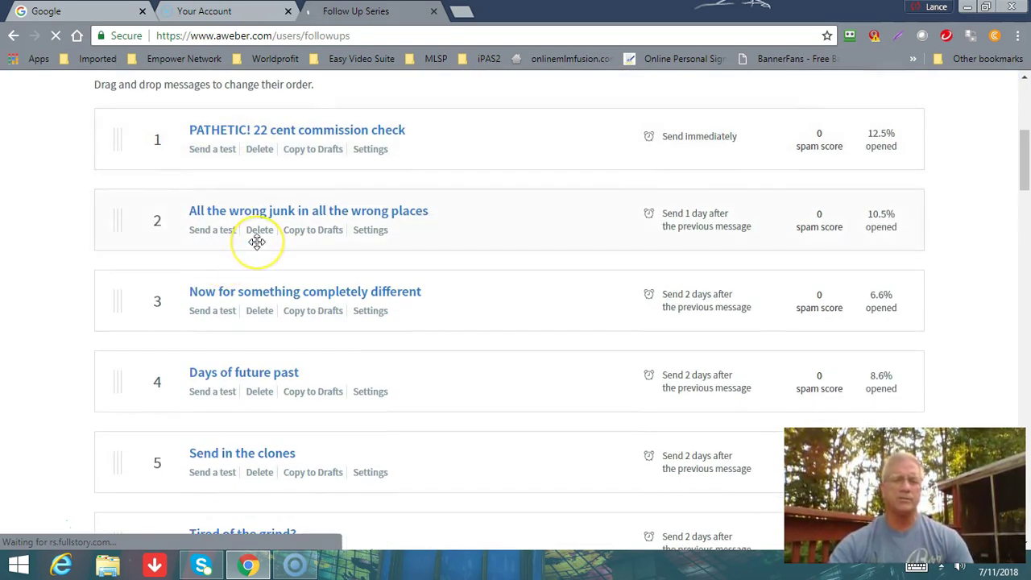
pyautogui.scroll(-1, 256, 241)
pyautogui.scroll(-2, 256, 242)
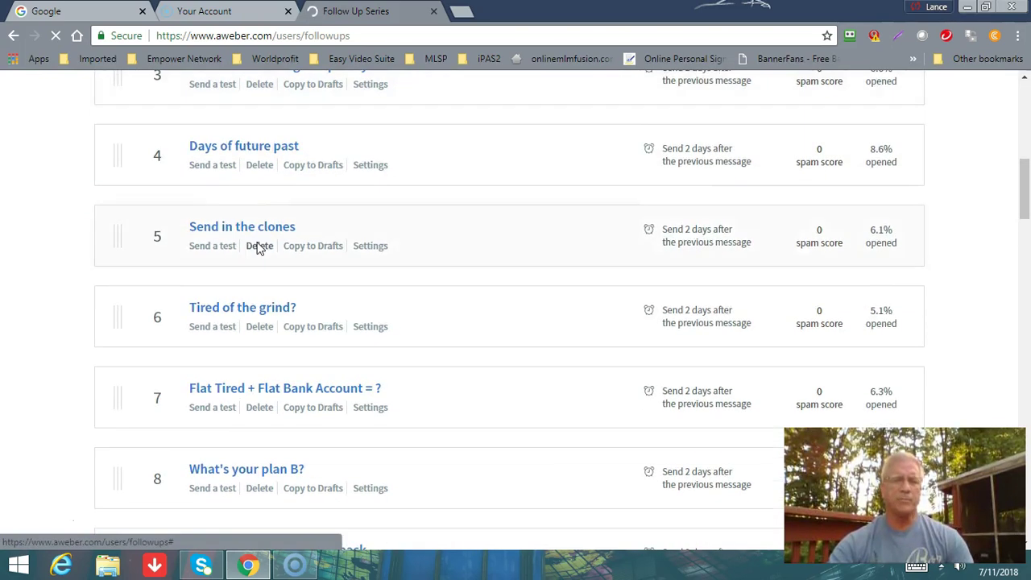
pyautogui.scroll(-2, 258, 246)
pyautogui.scroll(-11, 257, 250)
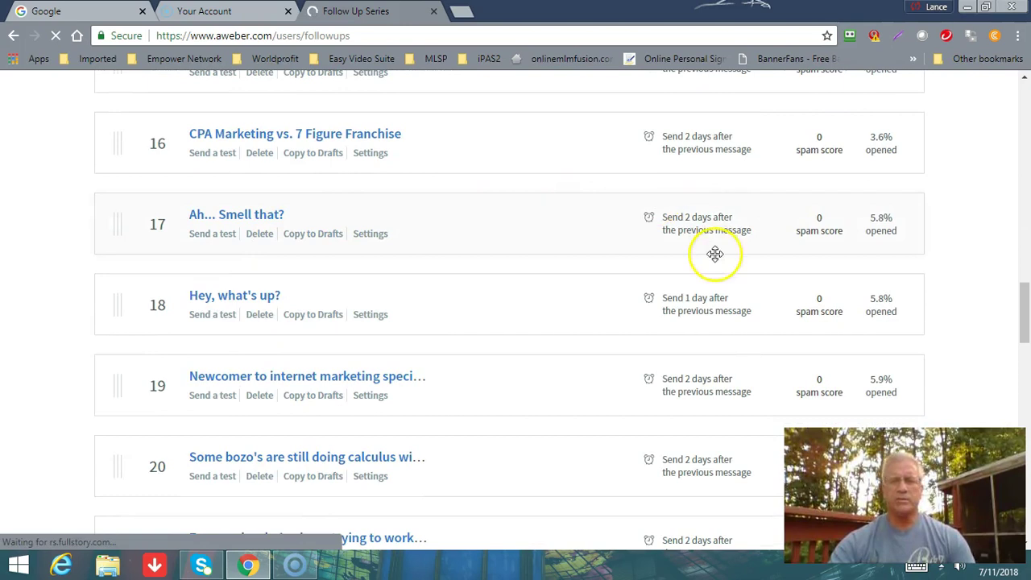
pyautogui.scroll(10, 867, 213)
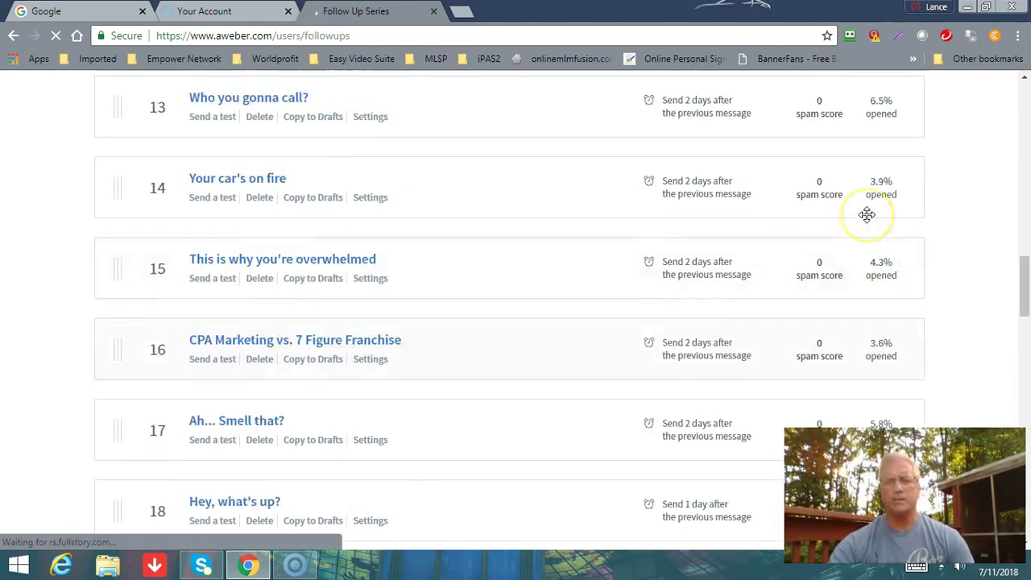
pyautogui.scroll(8, 869, 220)
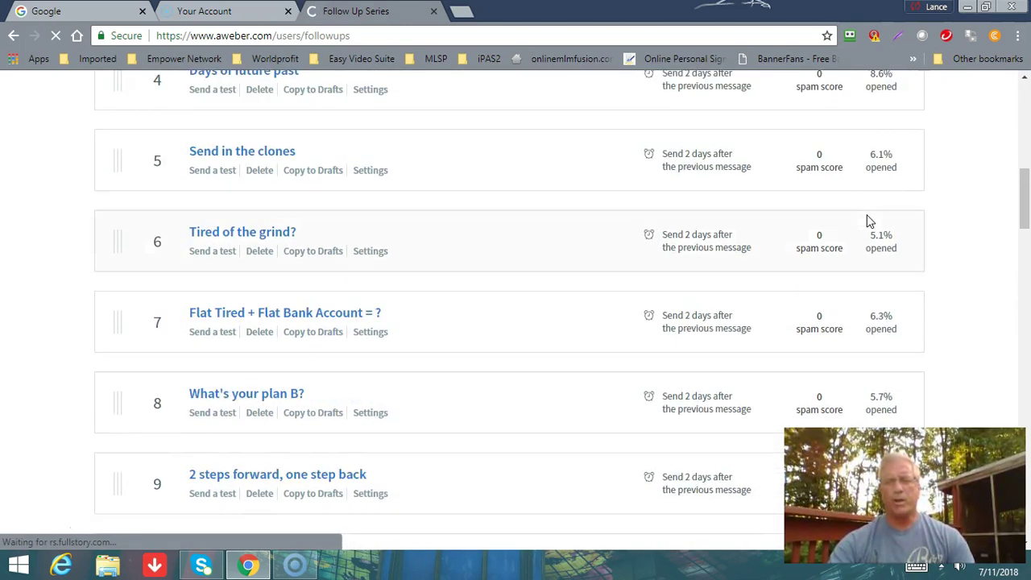
pyautogui.scroll(3, 862, 217)
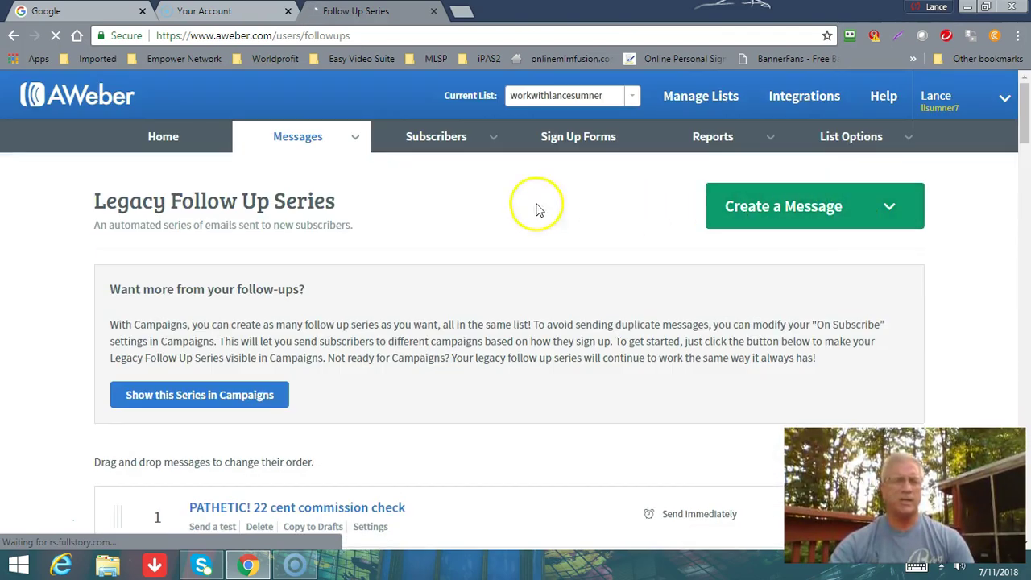
pyautogui.click(151, 143)
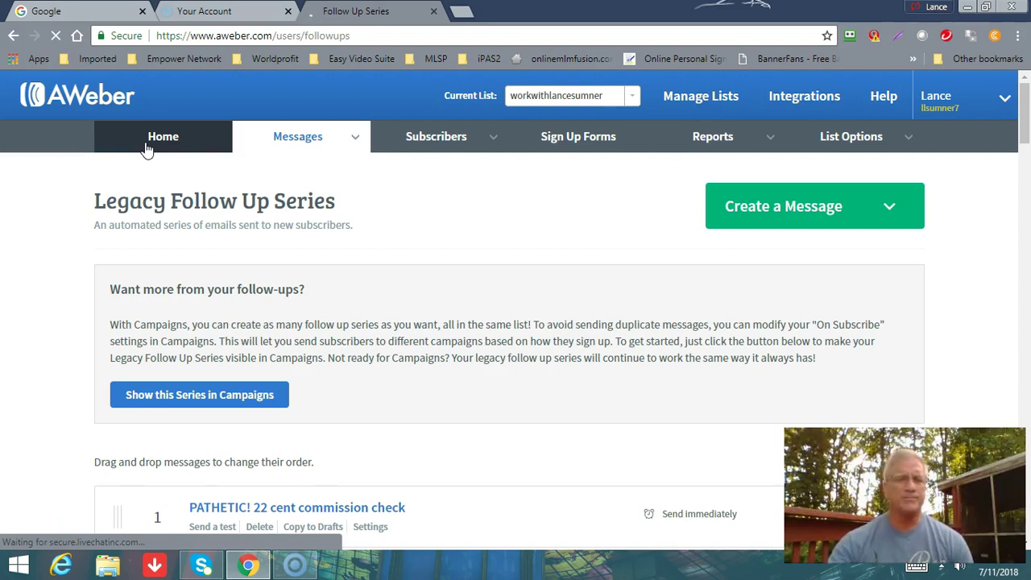
pyautogui.click(174, 152)
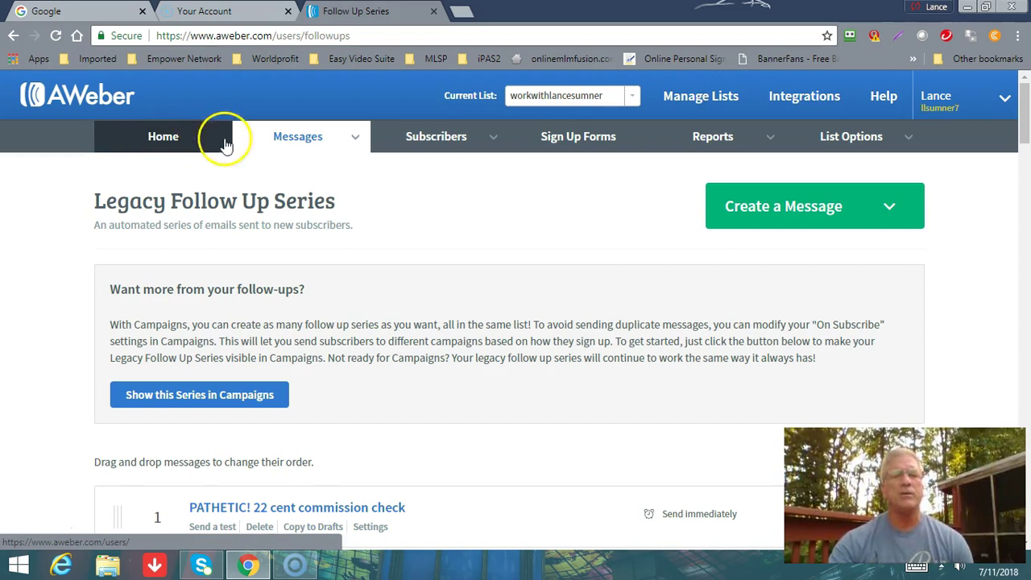
pyautogui.moveTo(454, 145)
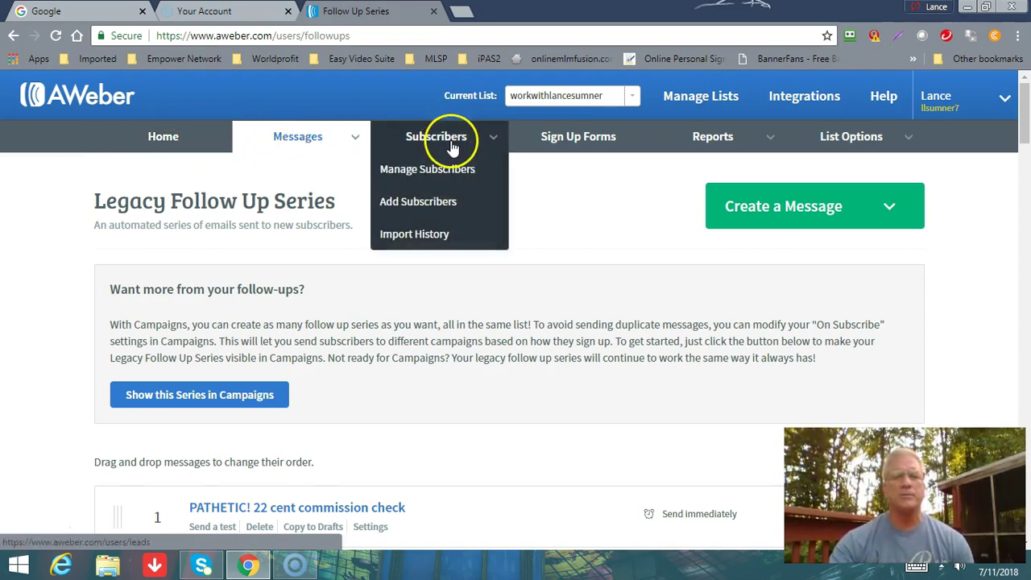
pyautogui.click(448, 204)
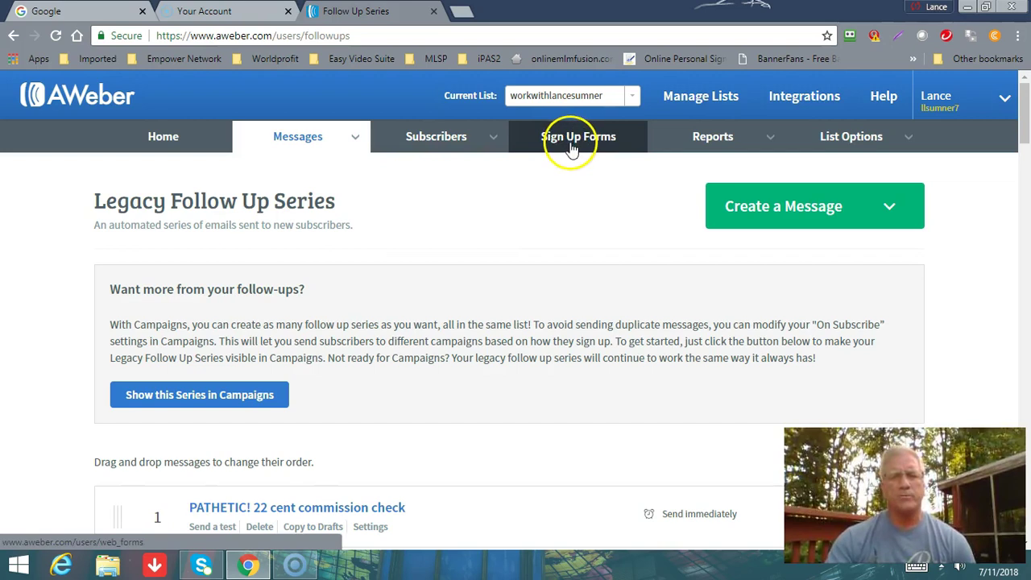
pyautogui.moveTo(714, 142)
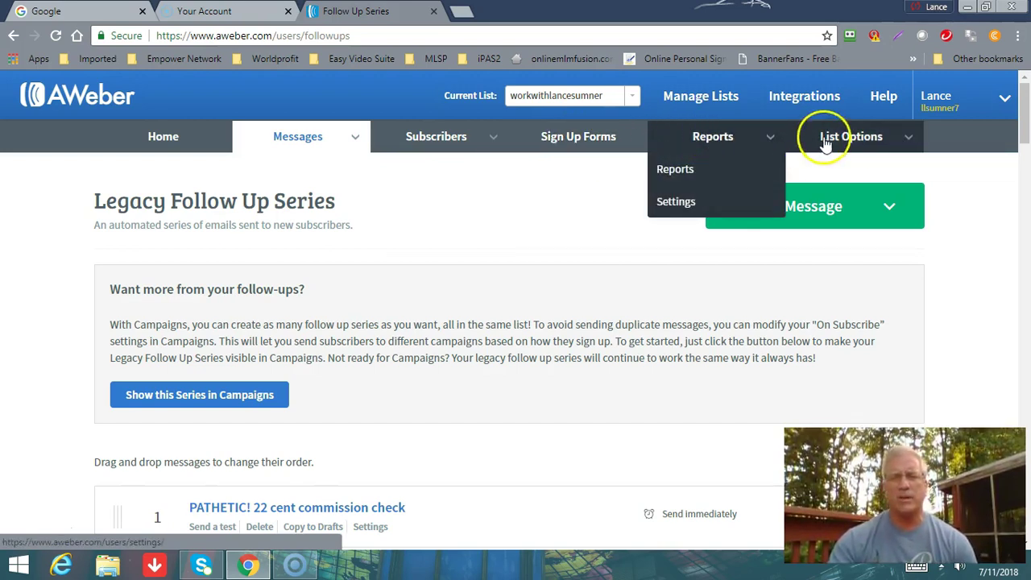
# Open the current list's settings and review its basic information, including the list name and description
pyautogui.moveTo(851, 143)
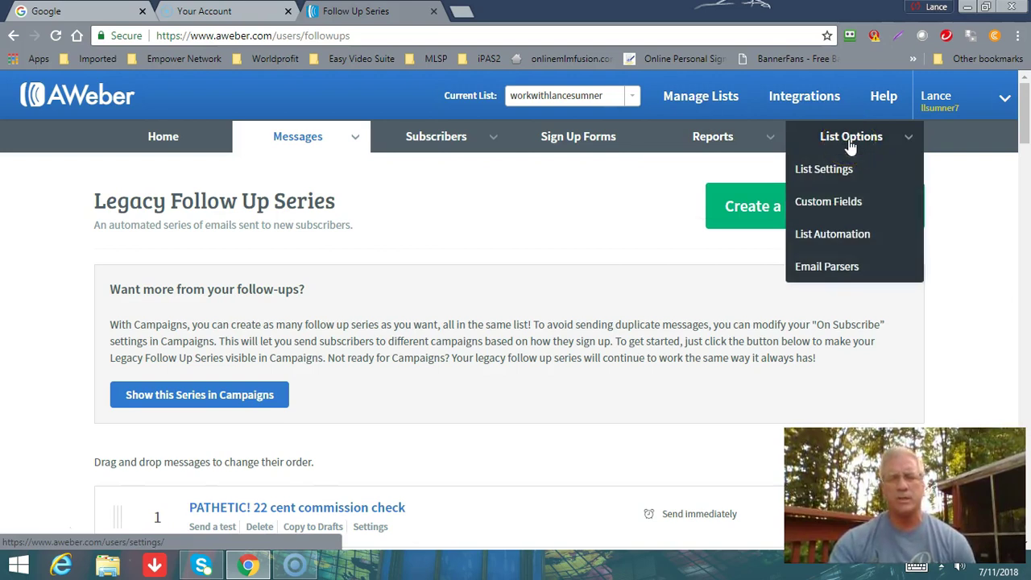
pyautogui.click(814, 145)
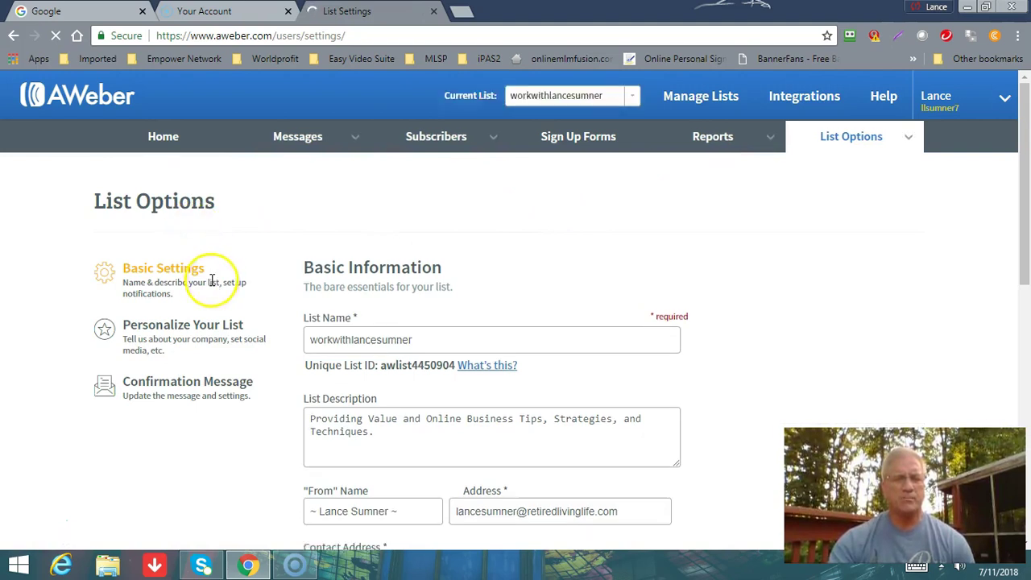
pyautogui.scroll(-1, 217, 280)
pyautogui.scroll(-1, 270, 274)
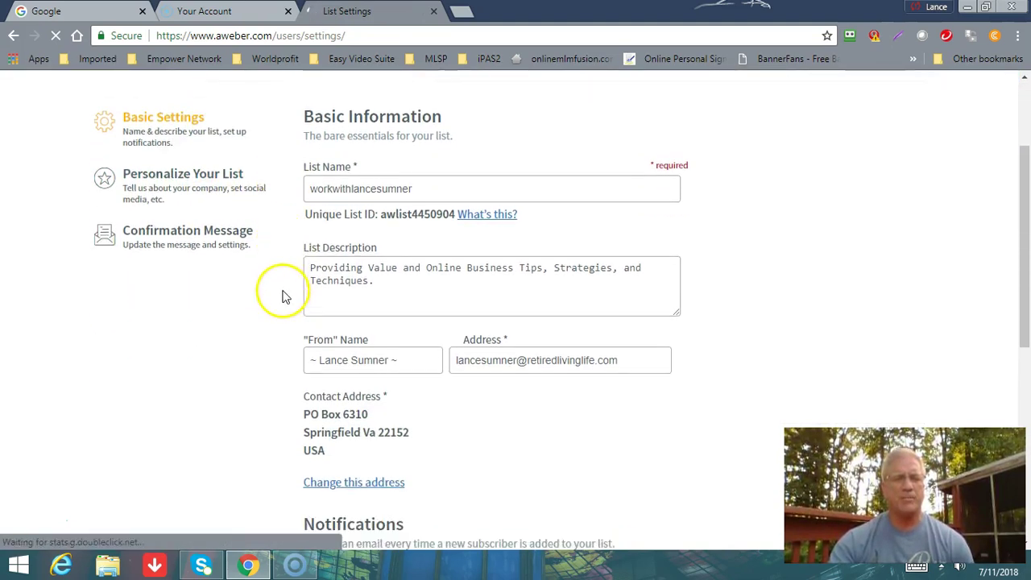
pyautogui.click(321, 273)
pyautogui.scroll(-2, 173, 283)
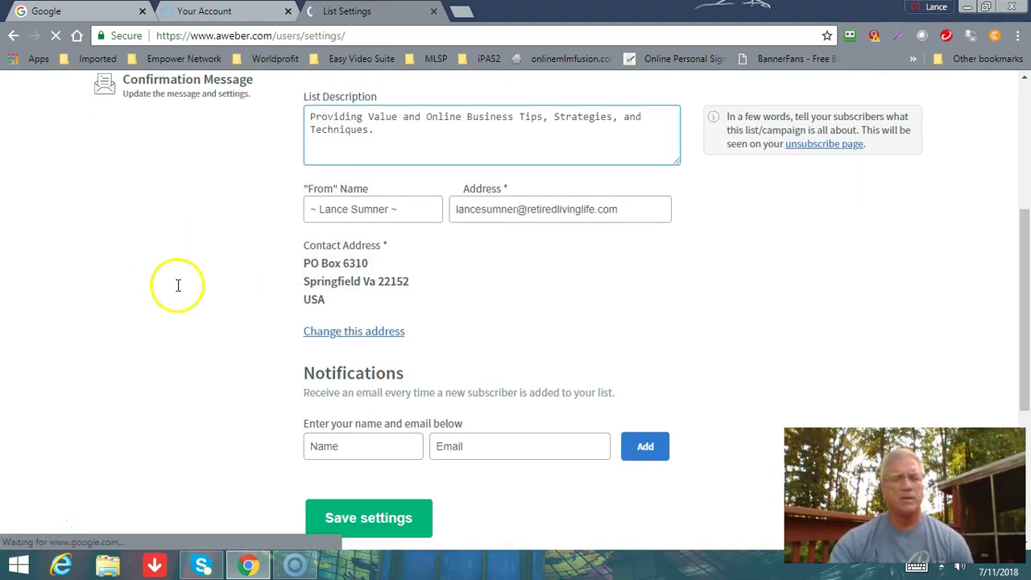
pyautogui.click(178, 285)
pyautogui.scroll(-1, 178, 285)
pyautogui.scroll(1, 178, 286)
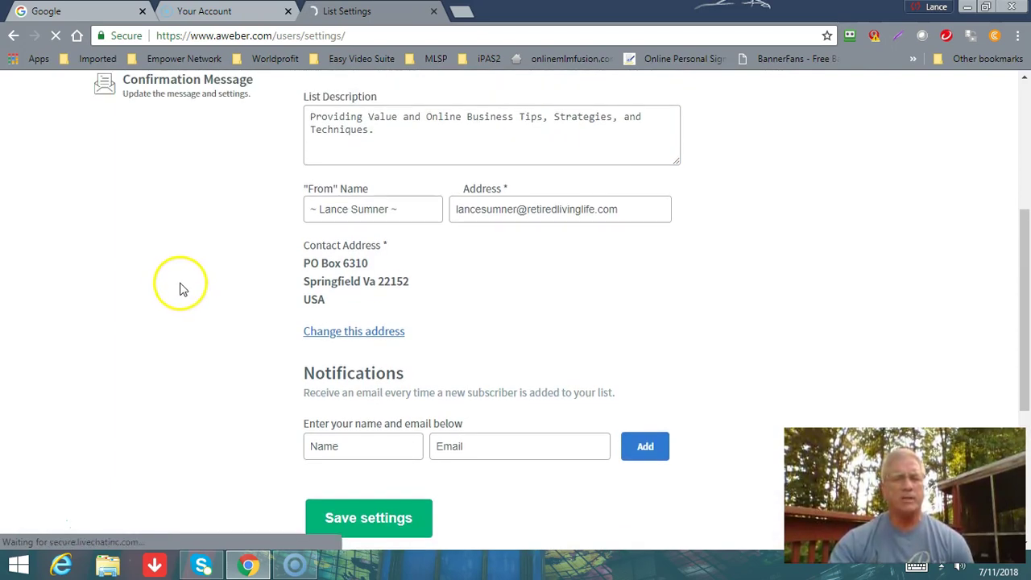
# Examine the list's "From" name and address fields and the guidance on sender details
pyautogui.click(454, 212)
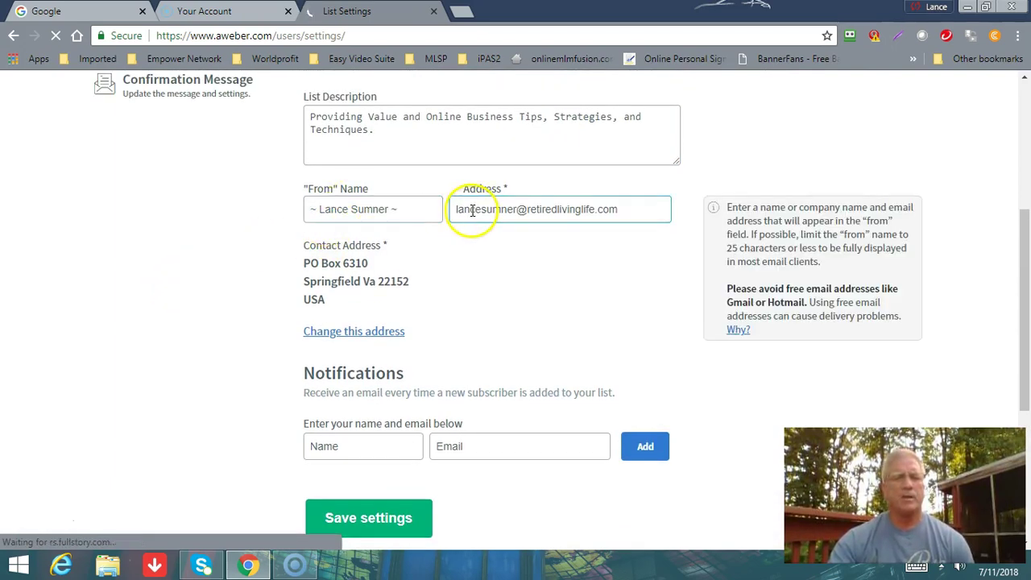
pyautogui.click(432, 210)
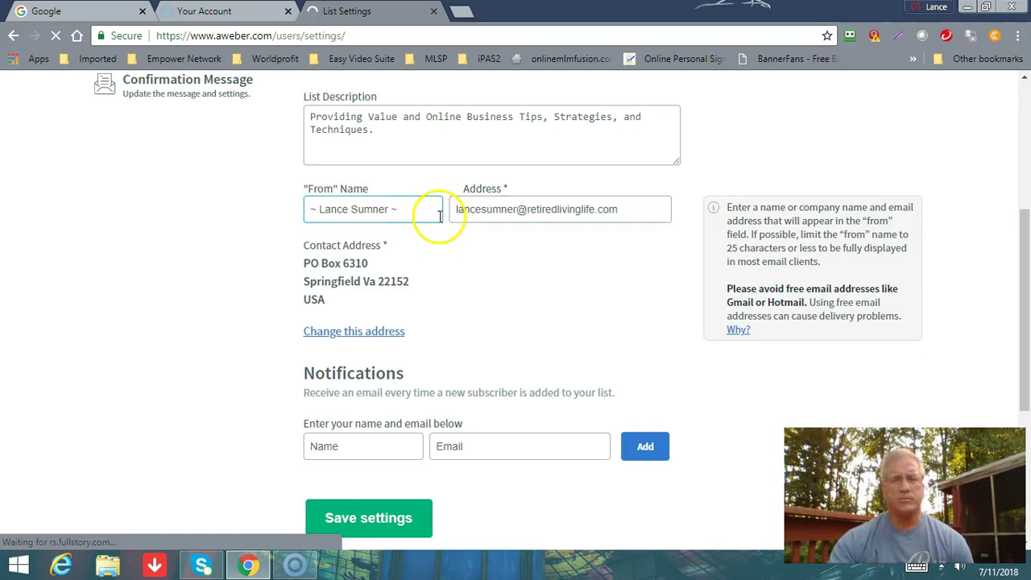
pyautogui.click(438, 230)
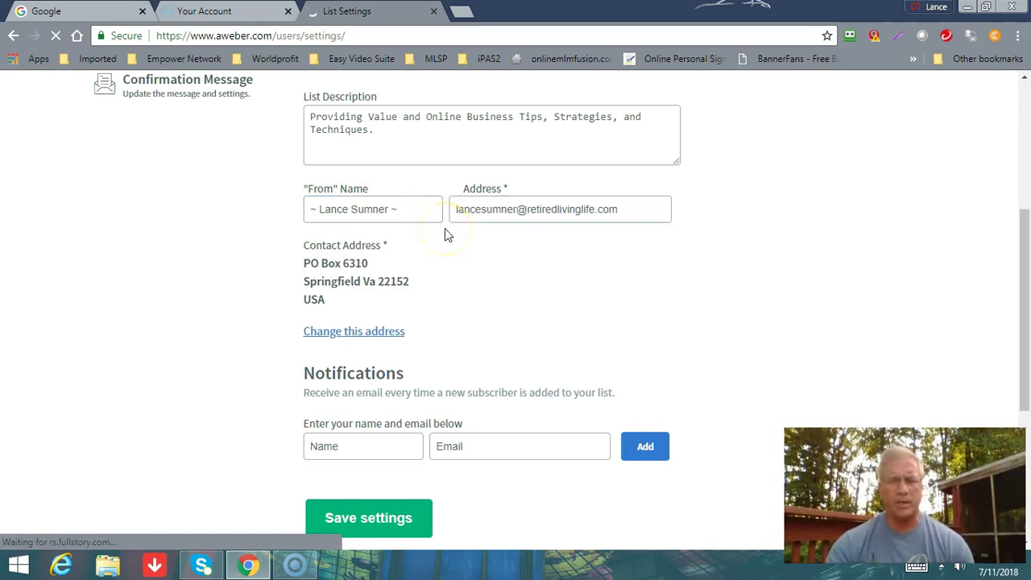
pyautogui.click(440, 214)
pyautogui.click(461, 215)
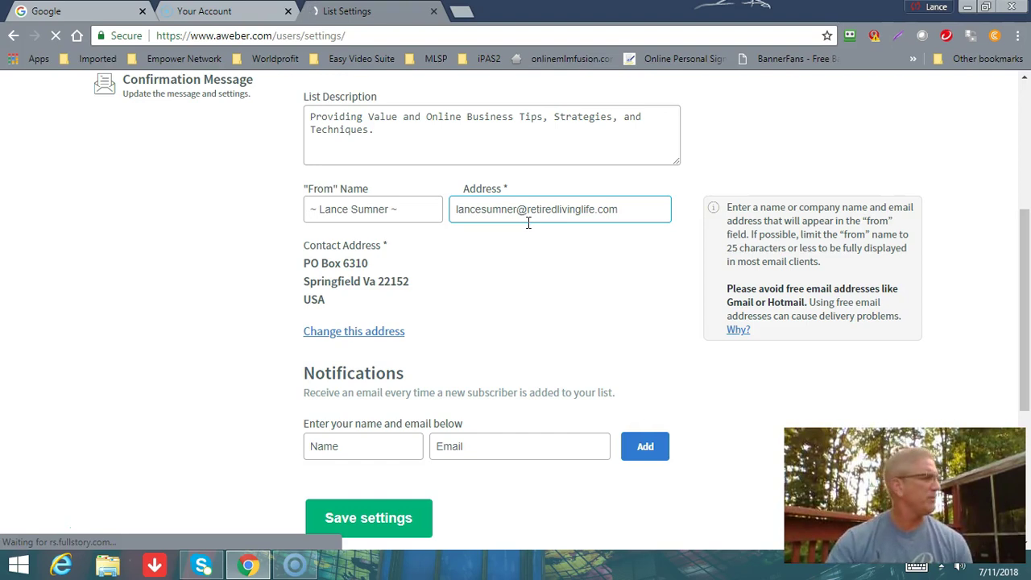
pyautogui.click(531, 230)
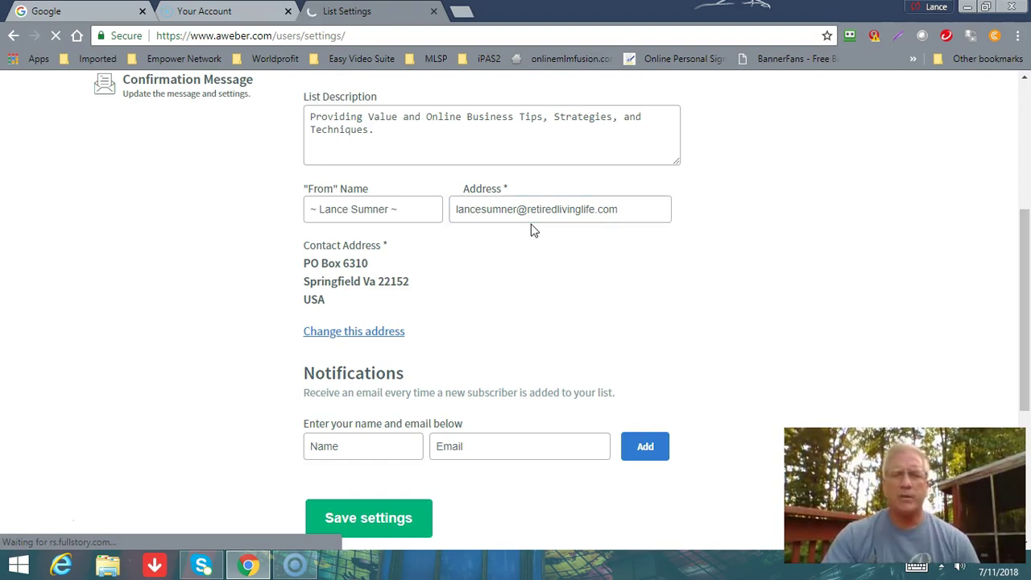
# Check the list's contact address and notification settings, and return to the account overview
pyautogui.scroll(-3, 516, 250)
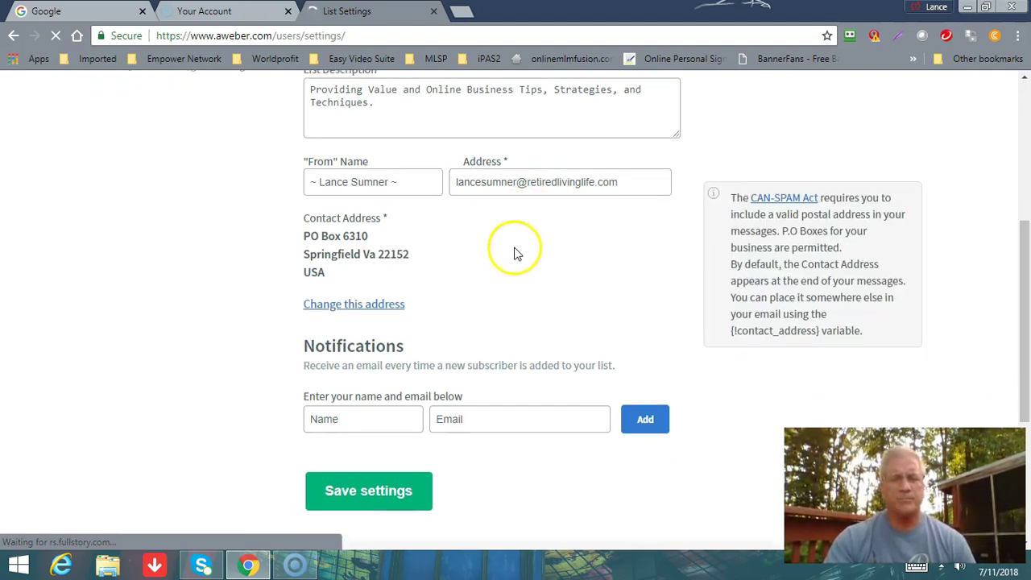
pyautogui.scroll(7, 484, 257)
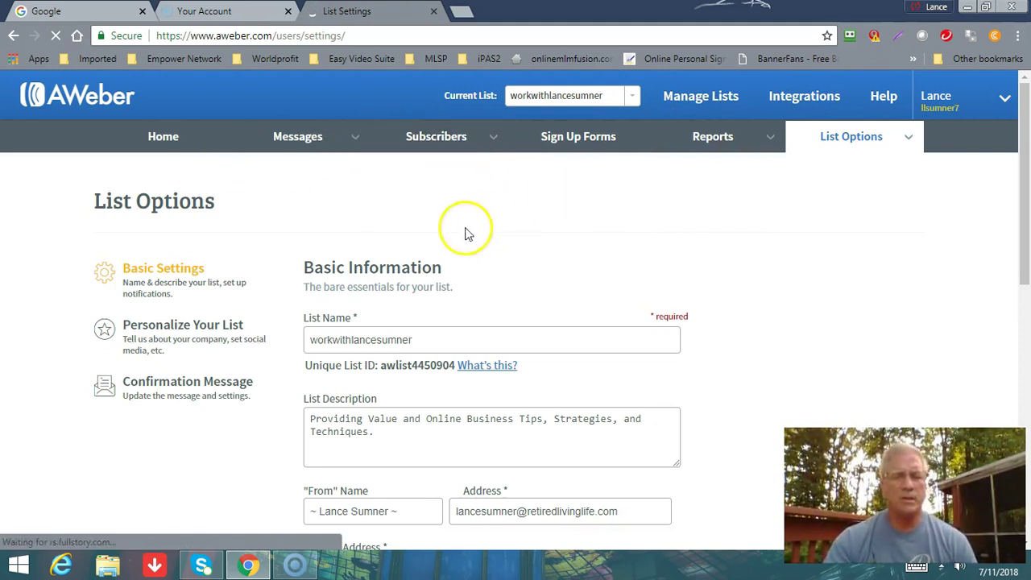
pyautogui.click(158, 138)
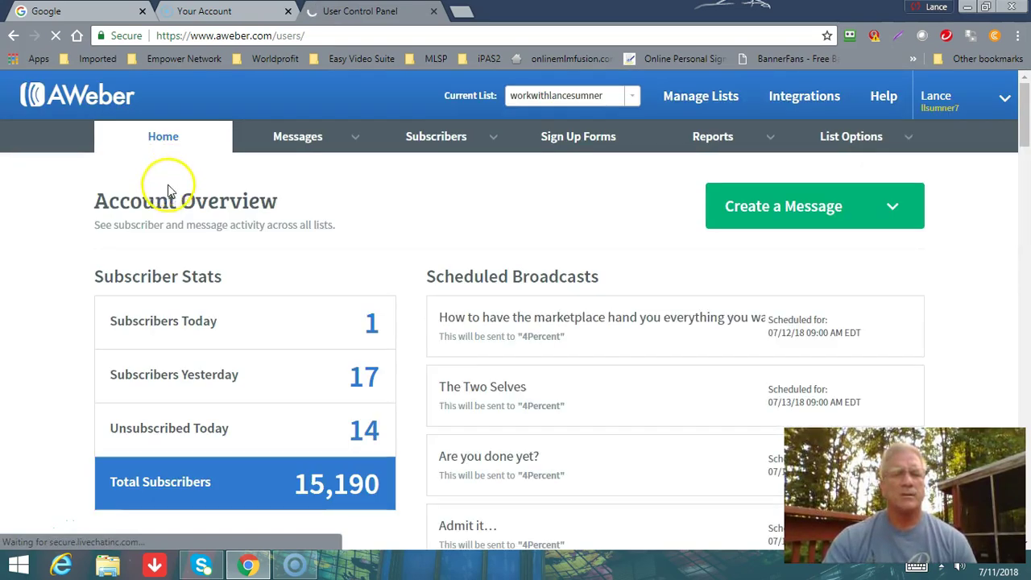
# Look through the scheduled broadcasts and the recently sent broadcasts' open and click statistics on the account overview
pyautogui.scroll(-4, 207, 207)
pyautogui.scroll(-13, 228, 252)
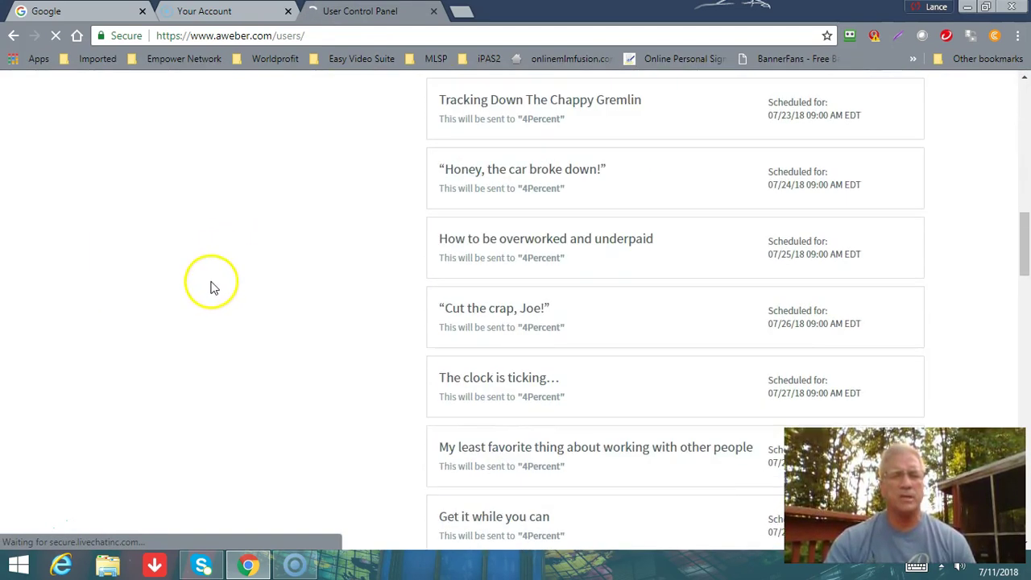
pyautogui.scroll(-9, 207, 297)
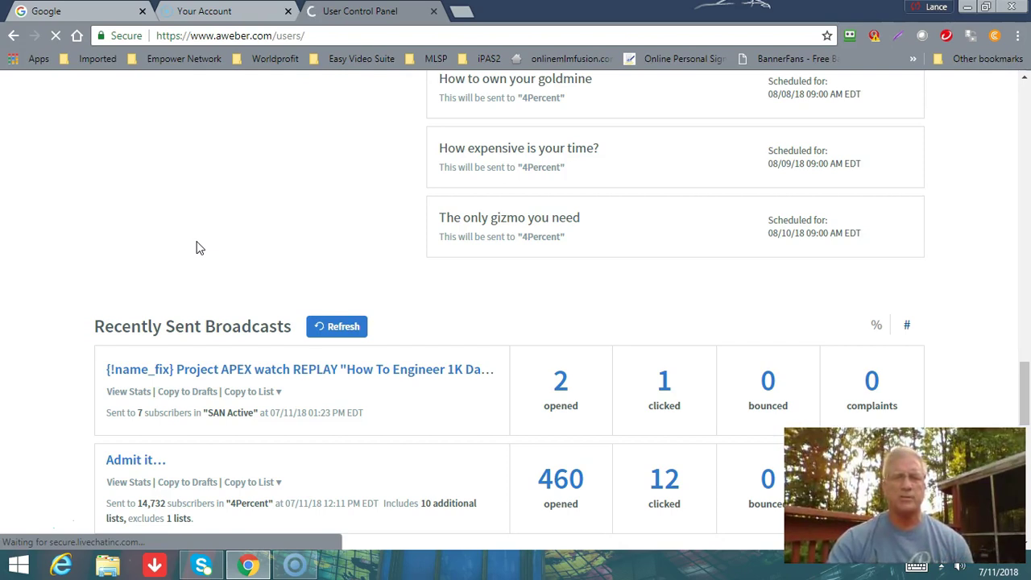
pyautogui.click(200, 260)
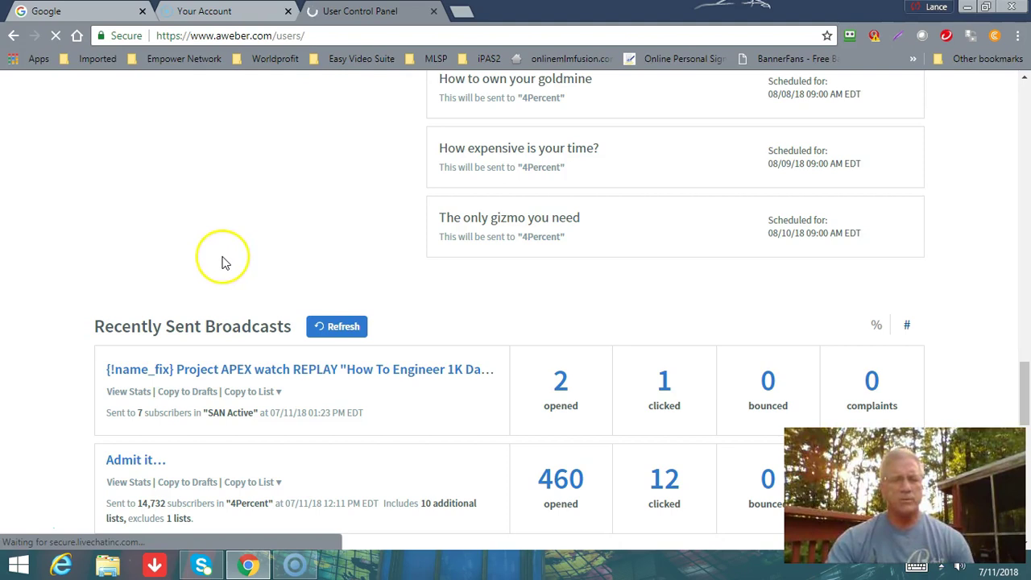
pyautogui.scroll(1, 221, 263)
pyautogui.scroll(-4, 226, 263)
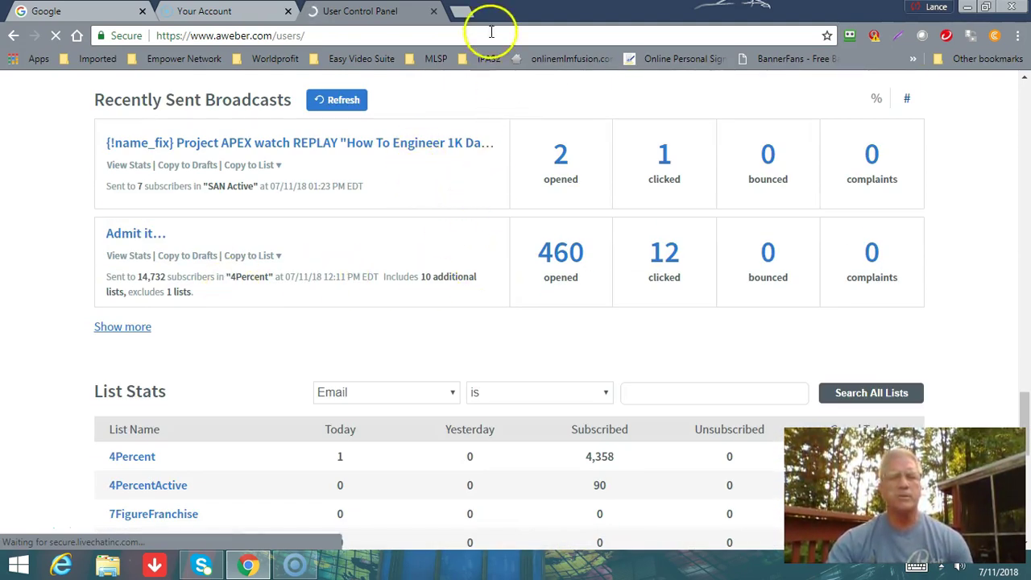
# Open the opens statistics of the sent "Admit it…" broadcast and examine the hourly chart and the list of openers
pyautogui.click(558, 266)
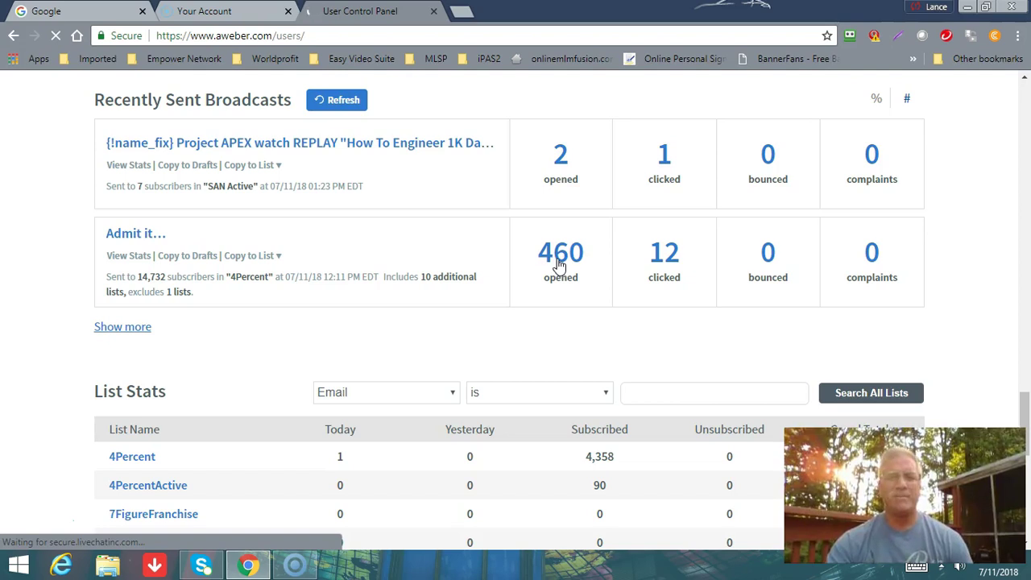
pyautogui.click(559, 264)
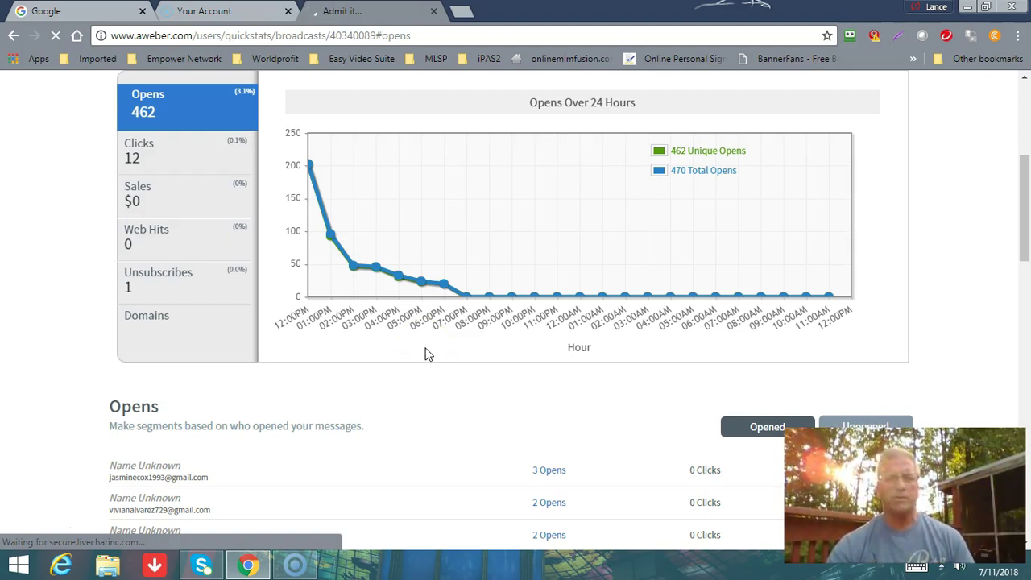
pyautogui.scroll(-1, 427, 354)
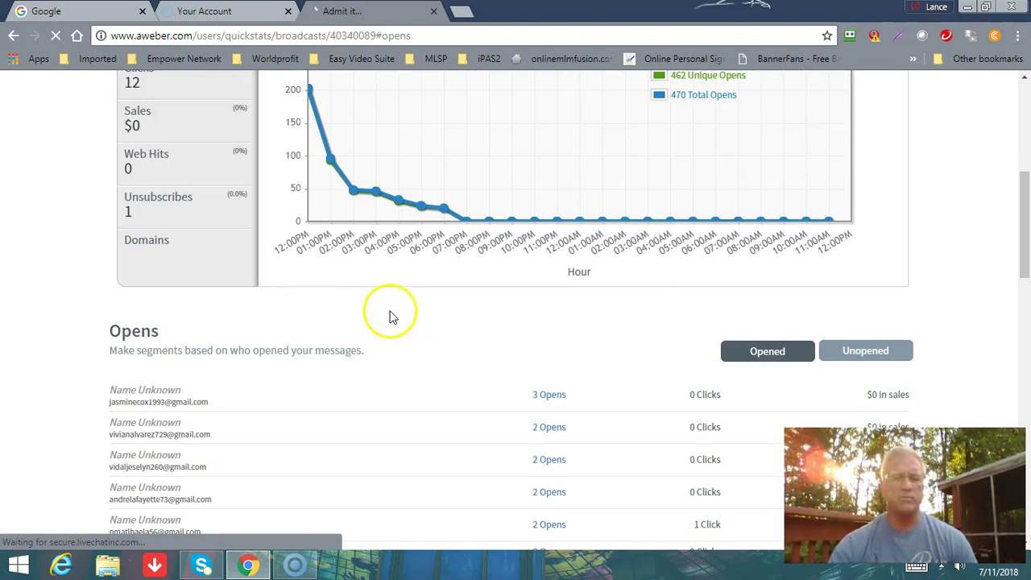
# List the subscribers who did not open the "Admit it…" broadcast and save them as a segment named NOTest
pyautogui.click(842, 355)
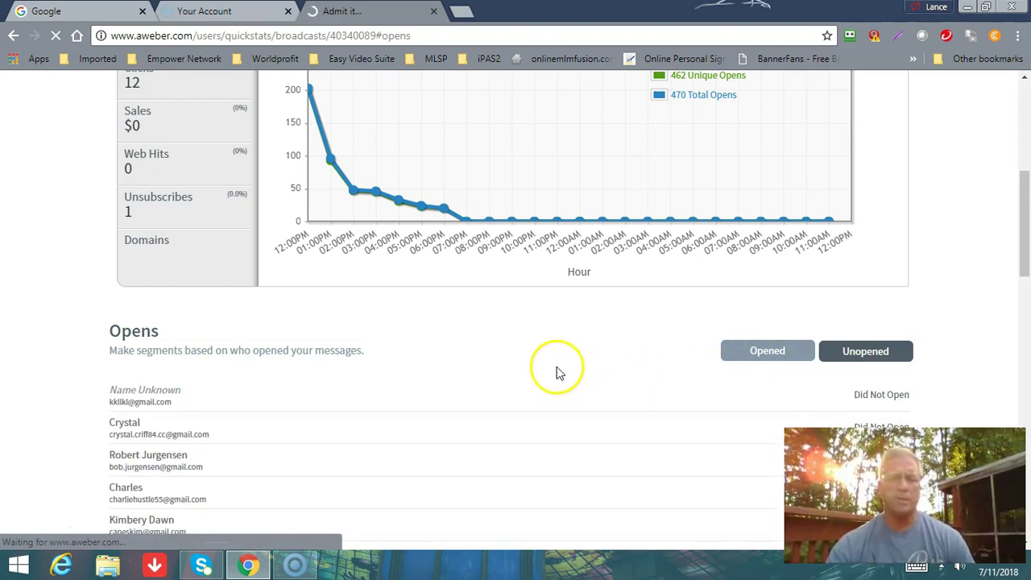
pyautogui.scroll(-1, 556, 367)
pyautogui.scroll(-4, 541, 354)
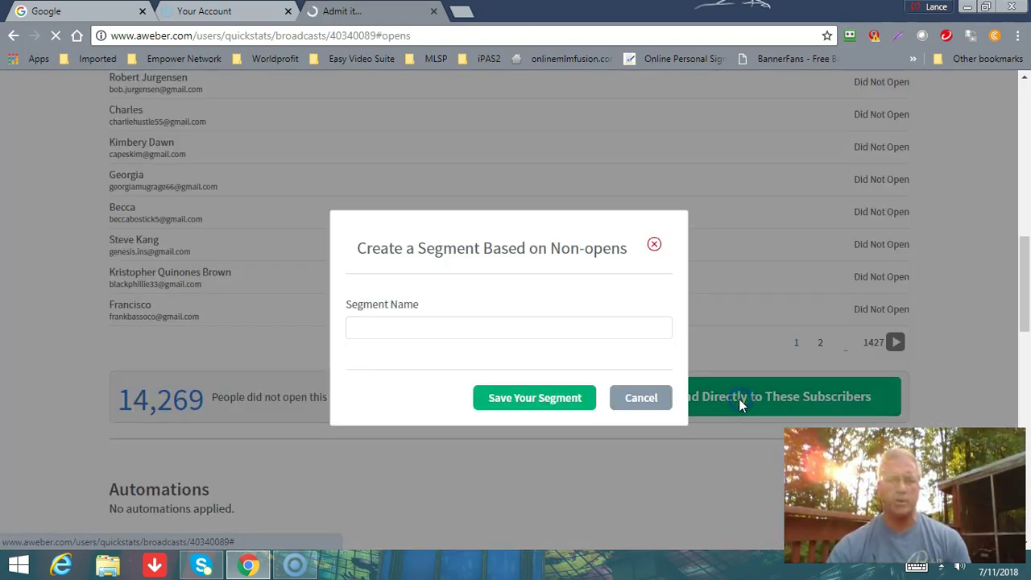
pyautogui.click(588, 323)
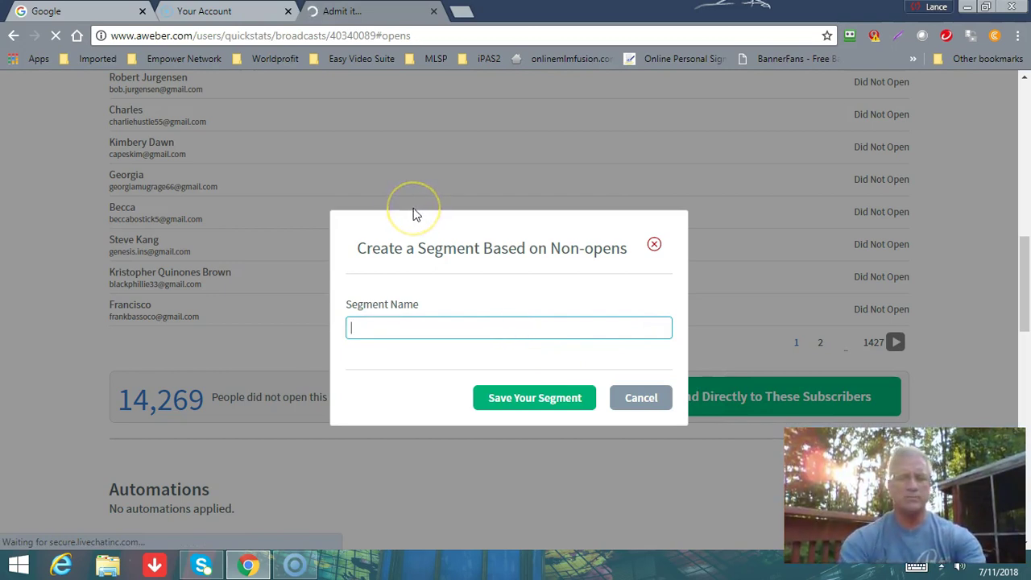
pyautogui.write('NOTest')
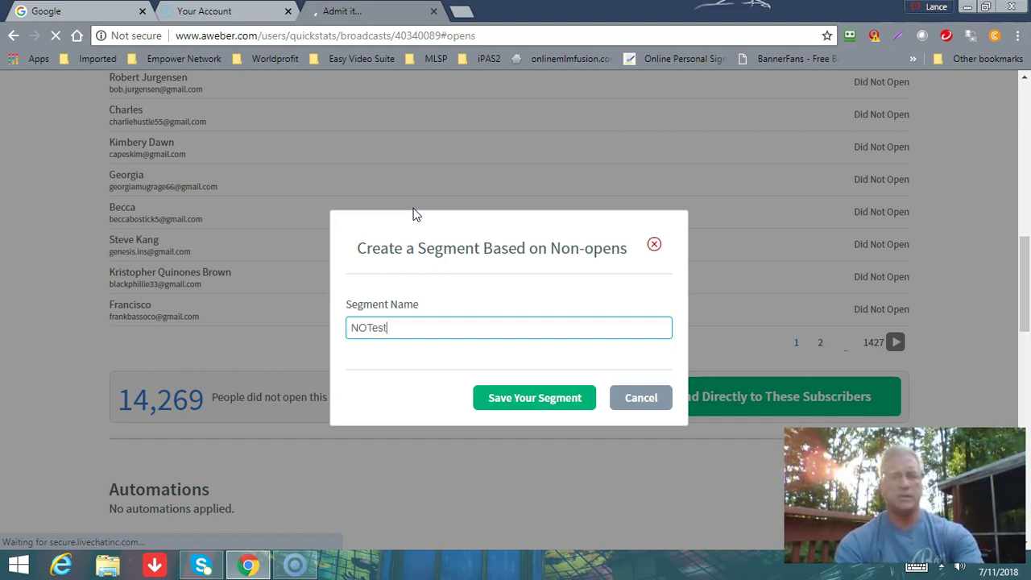
pyautogui.click(495, 400)
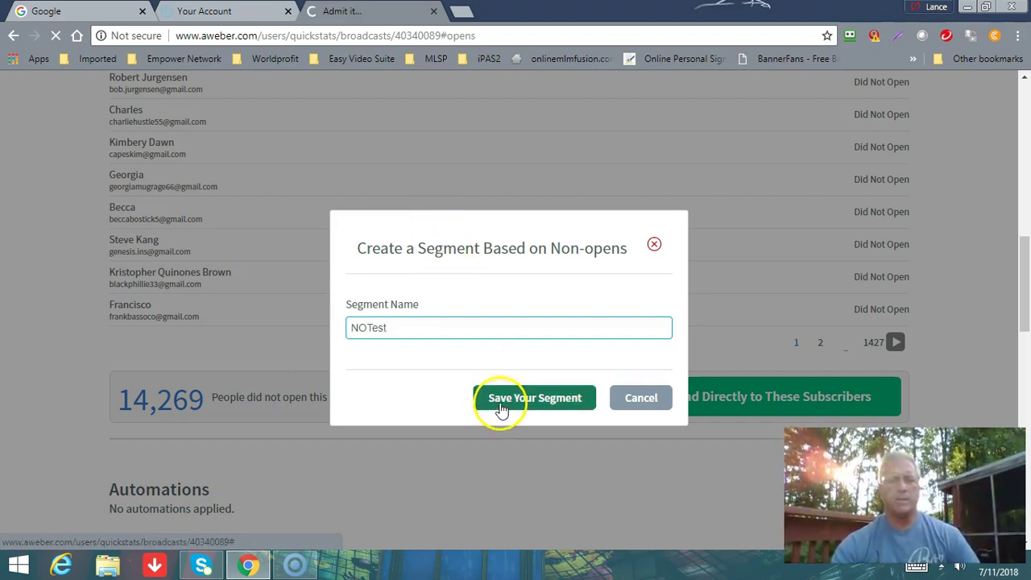
pyautogui.click(509, 406)
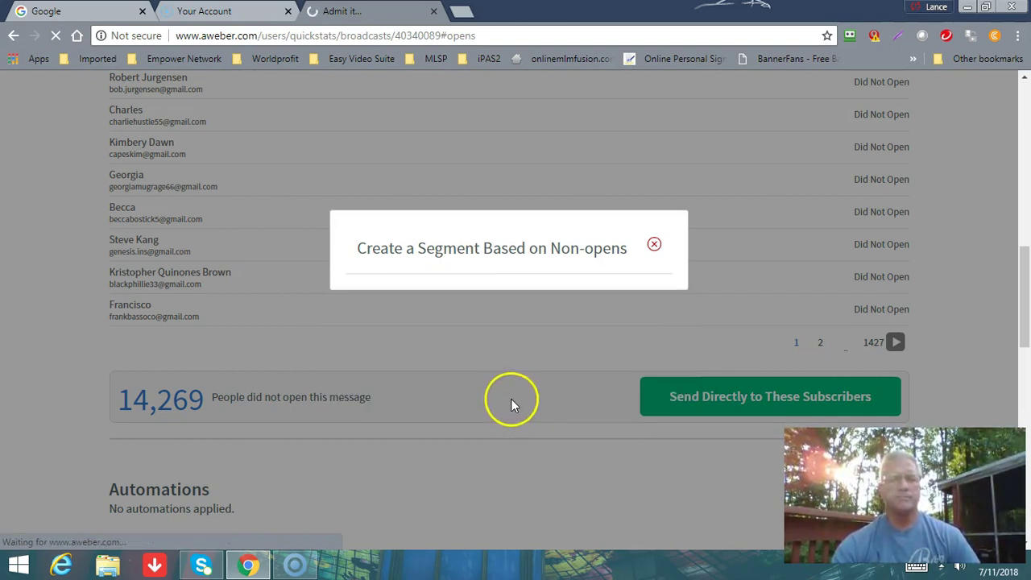
# Copy the "Admit it…" message into a new broadcast, review its content, and save it as a draft
pyautogui.scroll(-8, 504, 392)
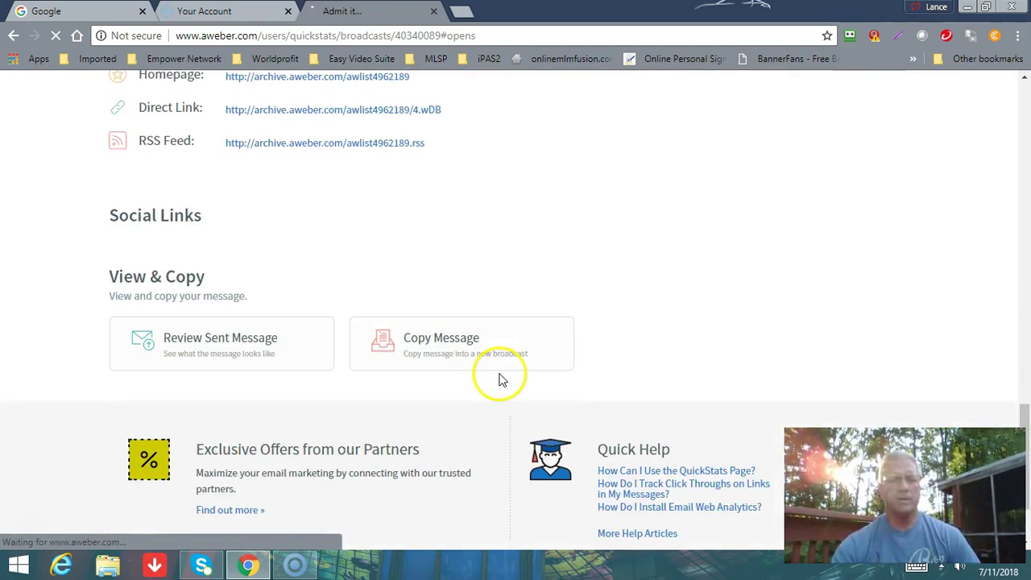
pyautogui.scroll(-1, 501, 378)
pyautogui.click(434, 269)
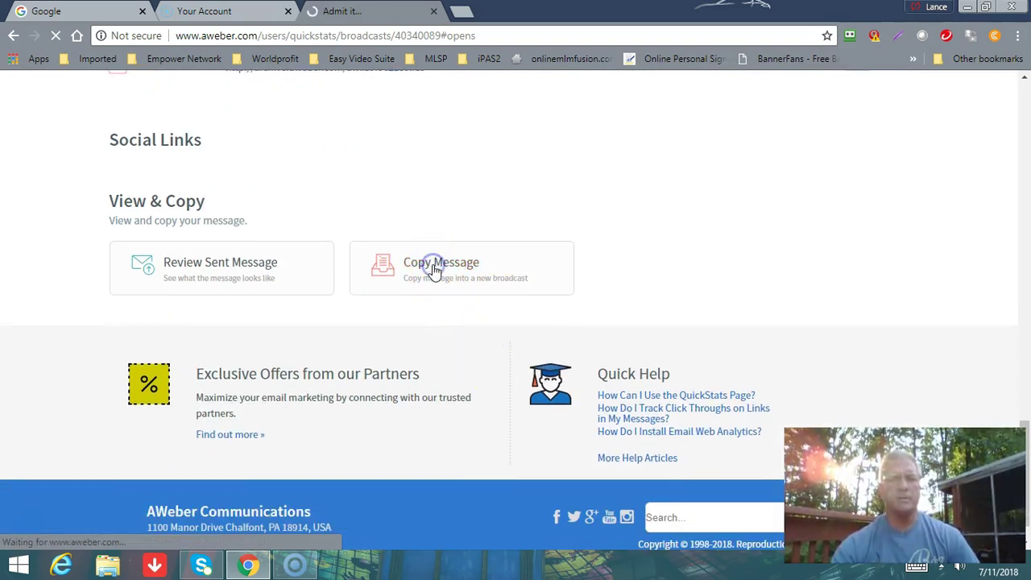
pyautogui.click(445, 292)
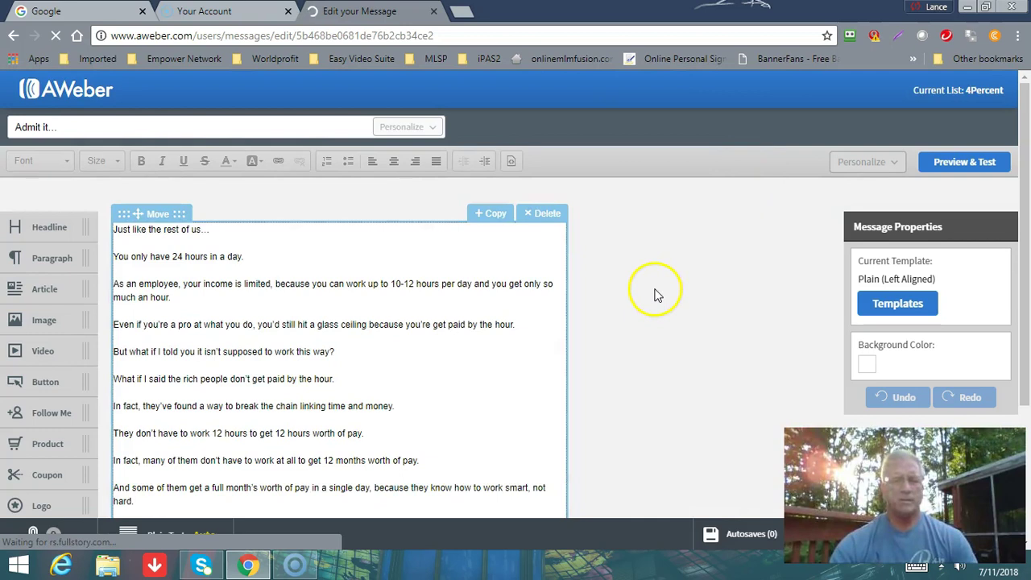
pyautogui.scroll(-3, 654, 295)
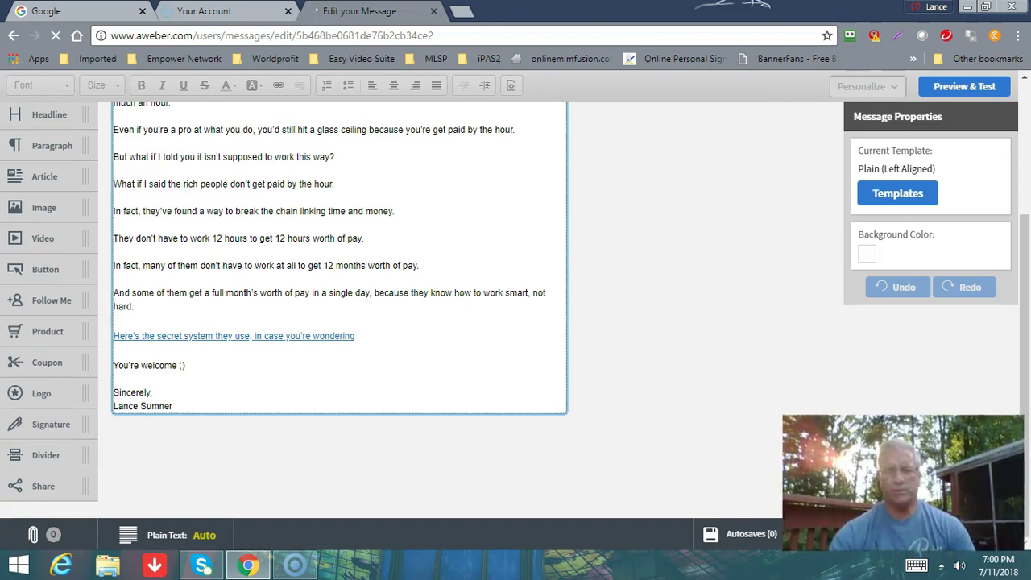
pyautogui.click(946, 542)
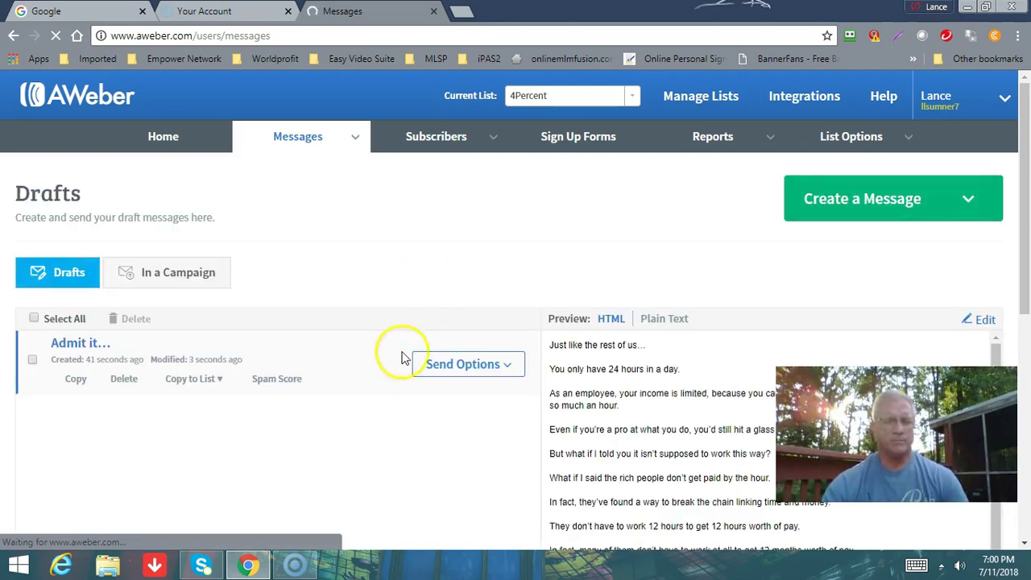
# Open the broadcast settings for the "Admit it…" draft and choose NOTest as the recipient segment
pyautogui.click(429, 369)
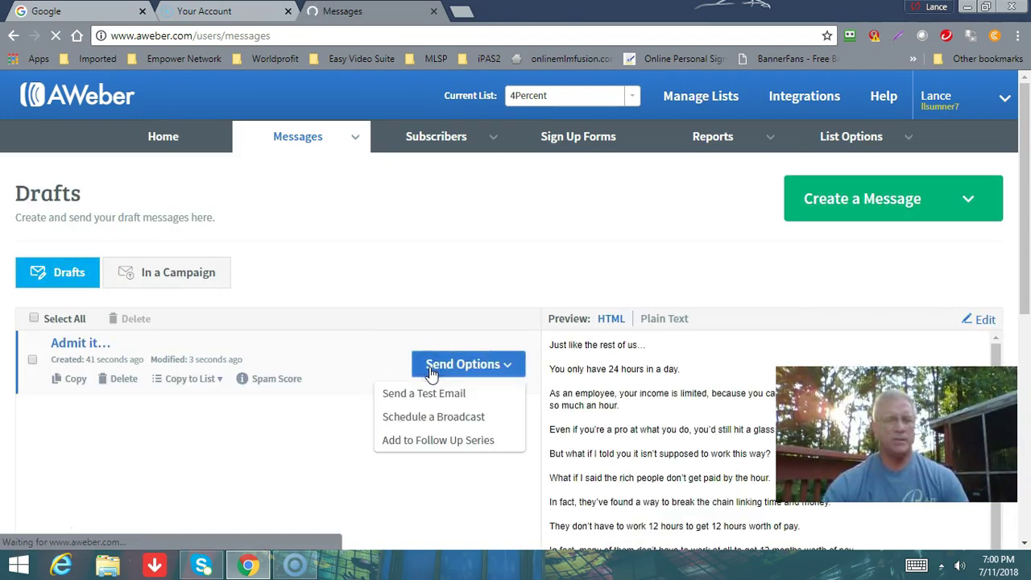
pyautogui.click(435, 417)
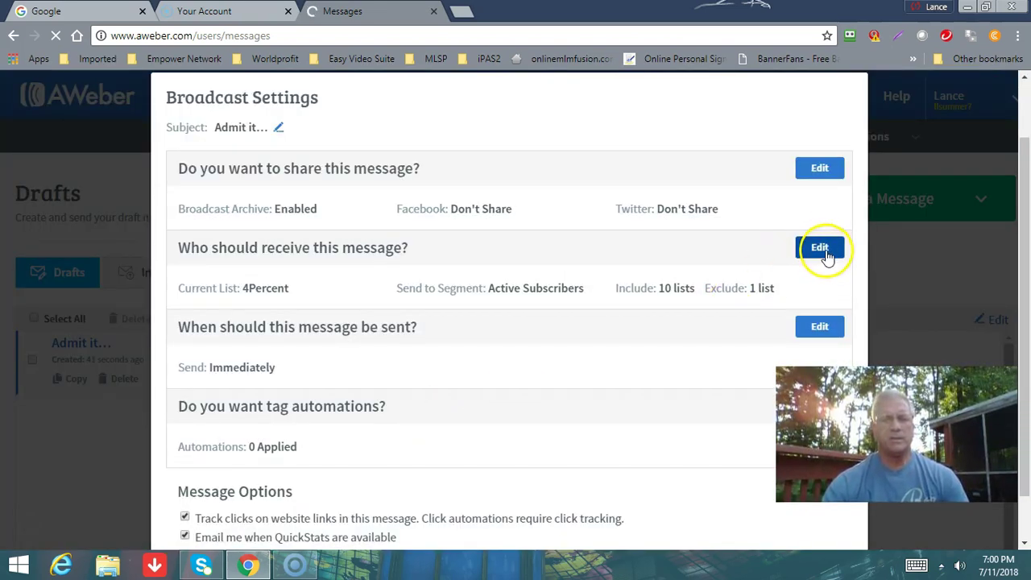
pyautogui.click(821, 249)
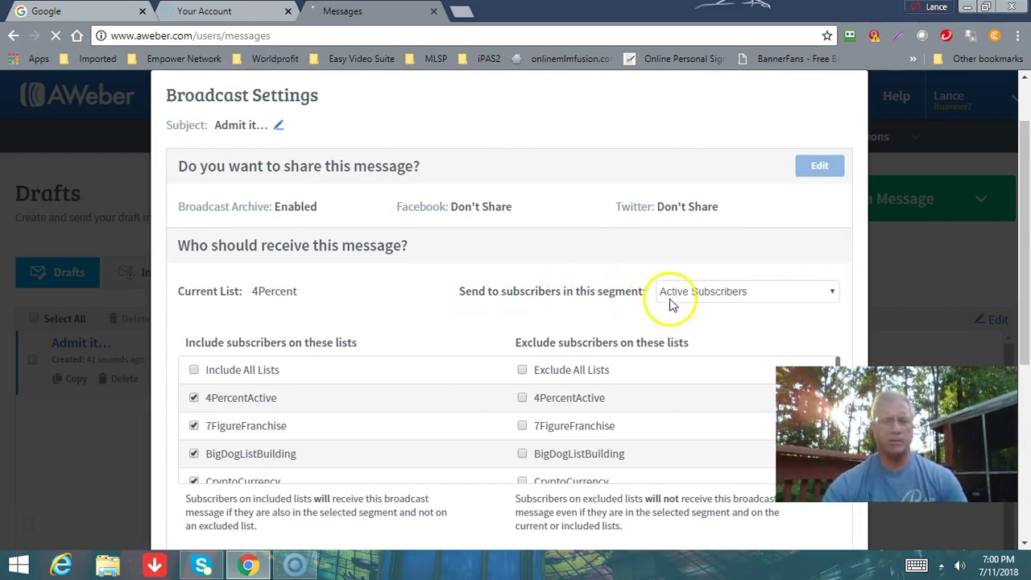
pyautogui.click(717, 296)
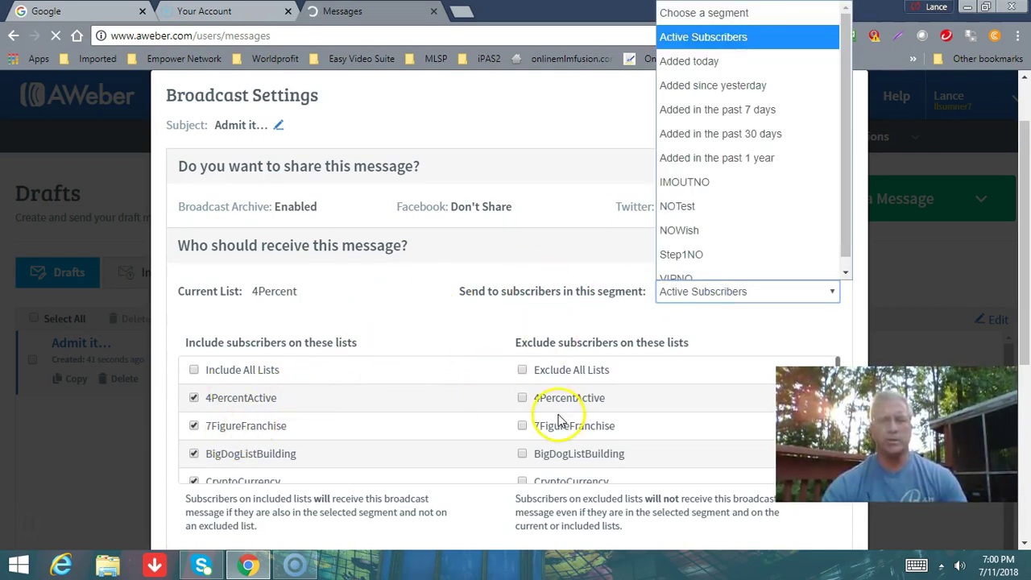
pyautogui.scroll(-1, 836, 164)
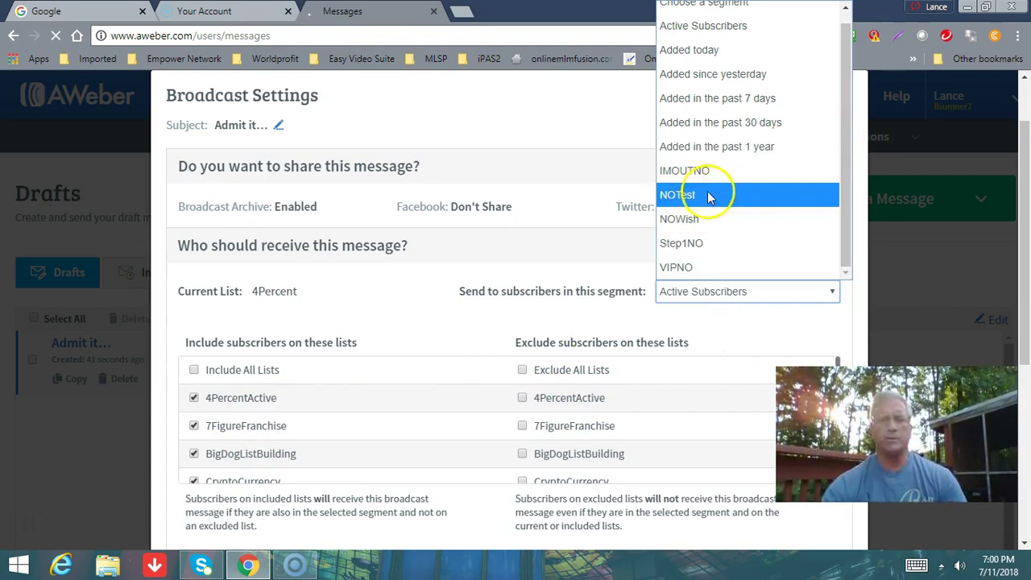
pyautogui.click(684, 201)
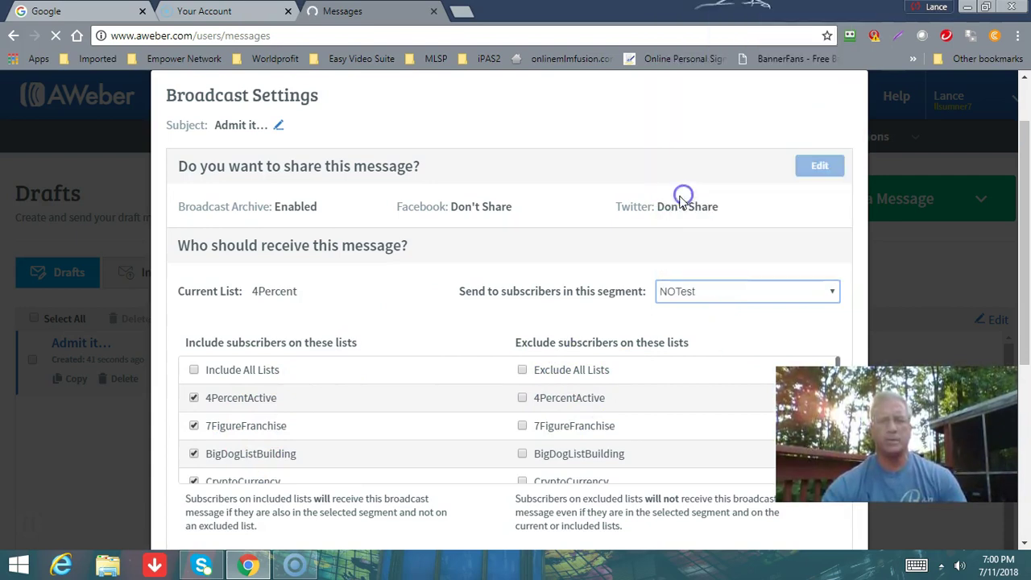
# Review the included and excluded lists, apply the recipient settings, and send the "Admit it…" broadcast immediately
pyautogui.scroll(-2, 476, 326)
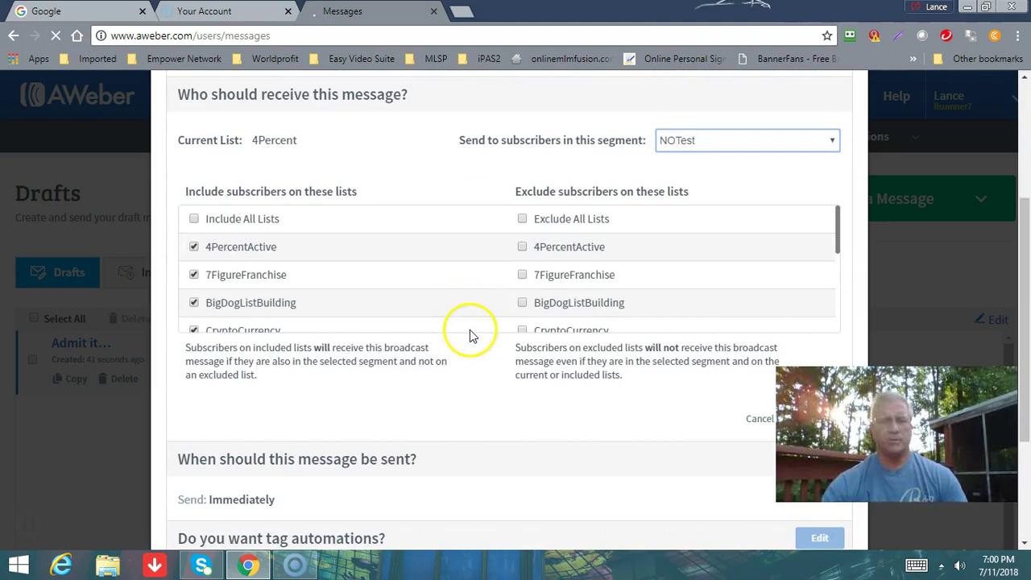
pyautogui.scroll(-5, 472, 329)
pyautogui.scroll(-3, 564, 407)
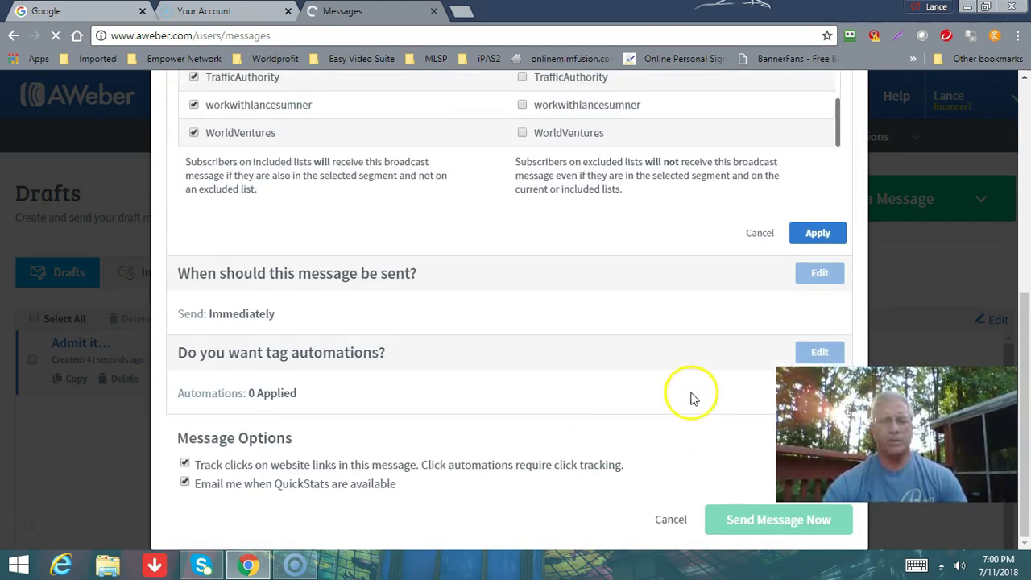
pyautogui.click(816, 233)
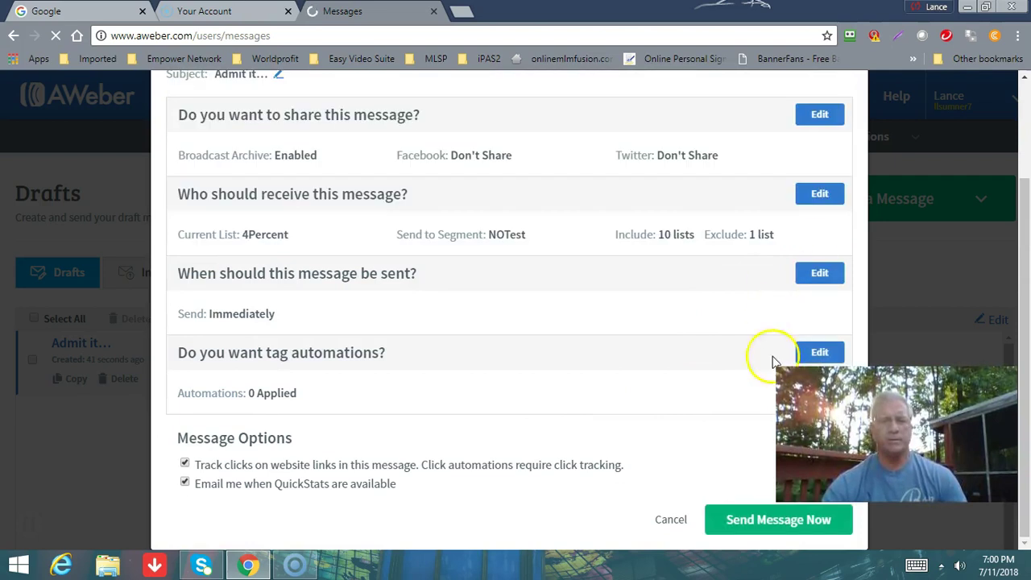
pyautogui.click(765, 520)
pyautogui.click(566, 242)
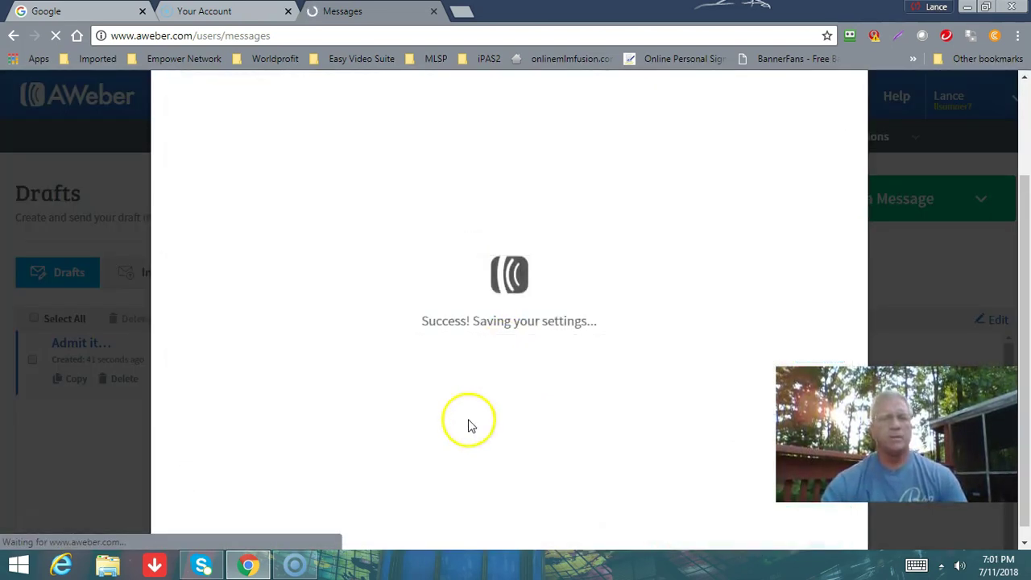